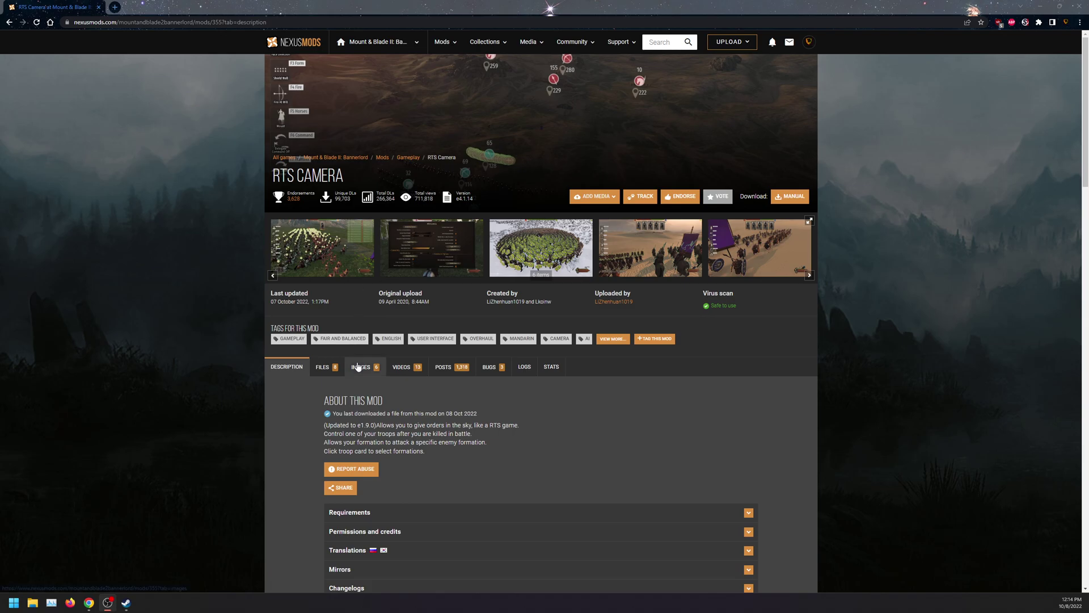
Step: Switch to Steam and check the beta version selection and local files options in Mount & Blade II: Bannerlord's properties
key(alt+Tab)
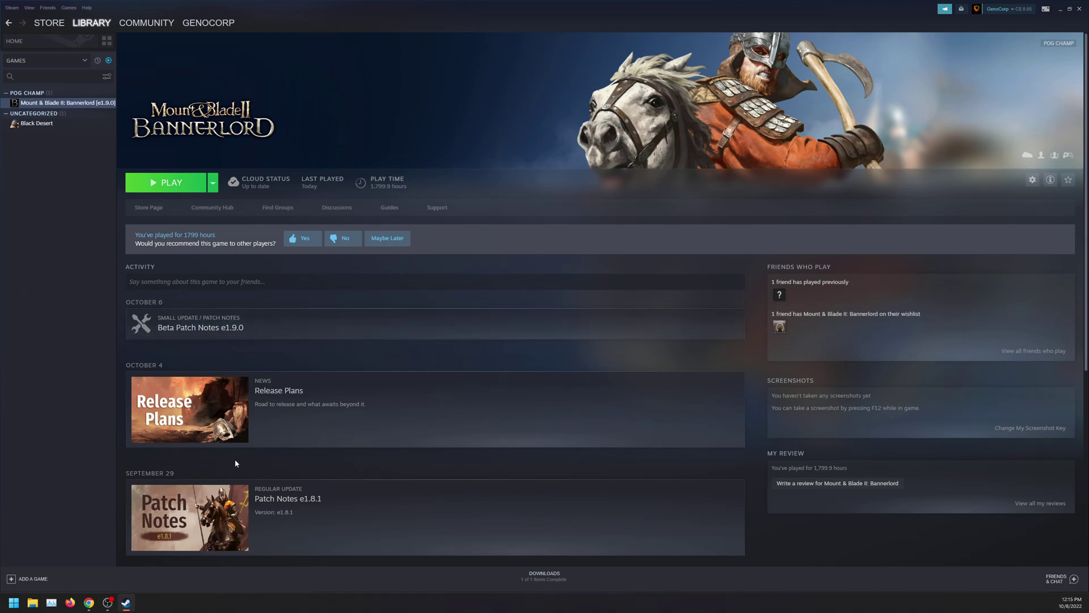
right_click(81, 105)
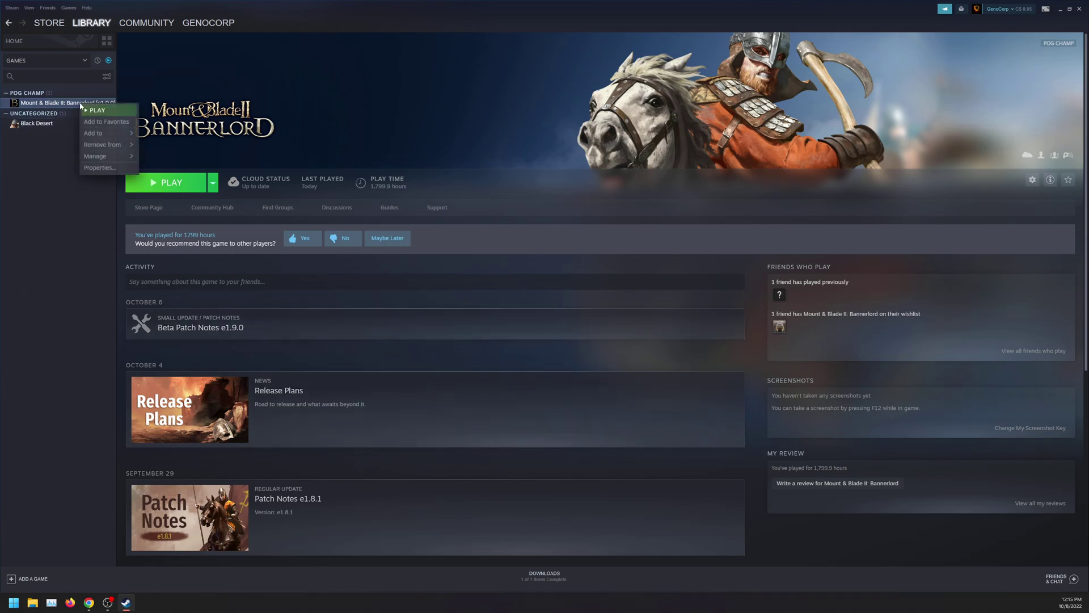
click(106, 168)
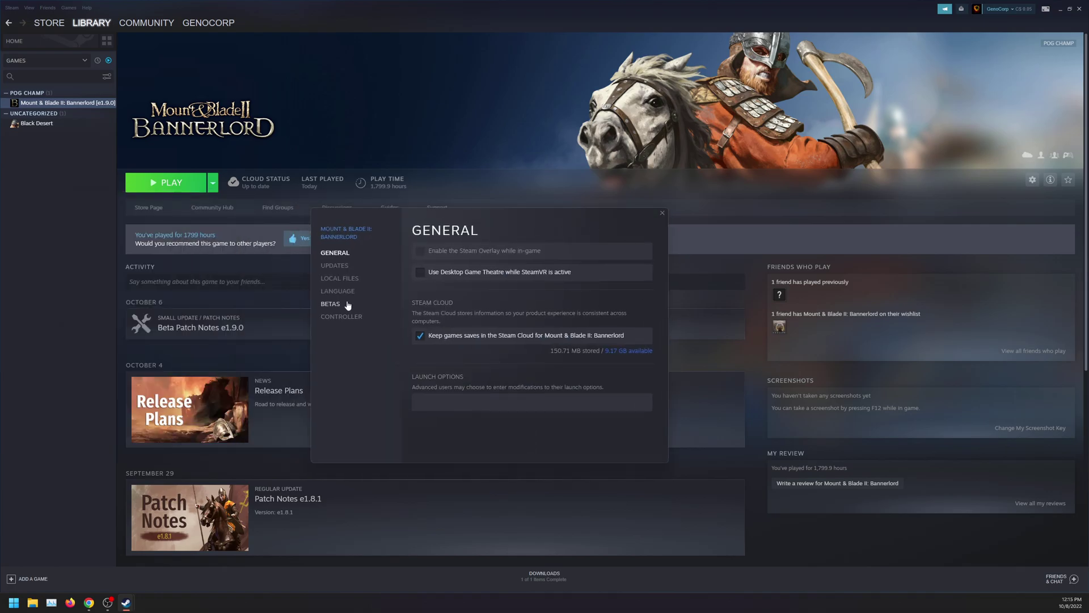
click(331, 304)
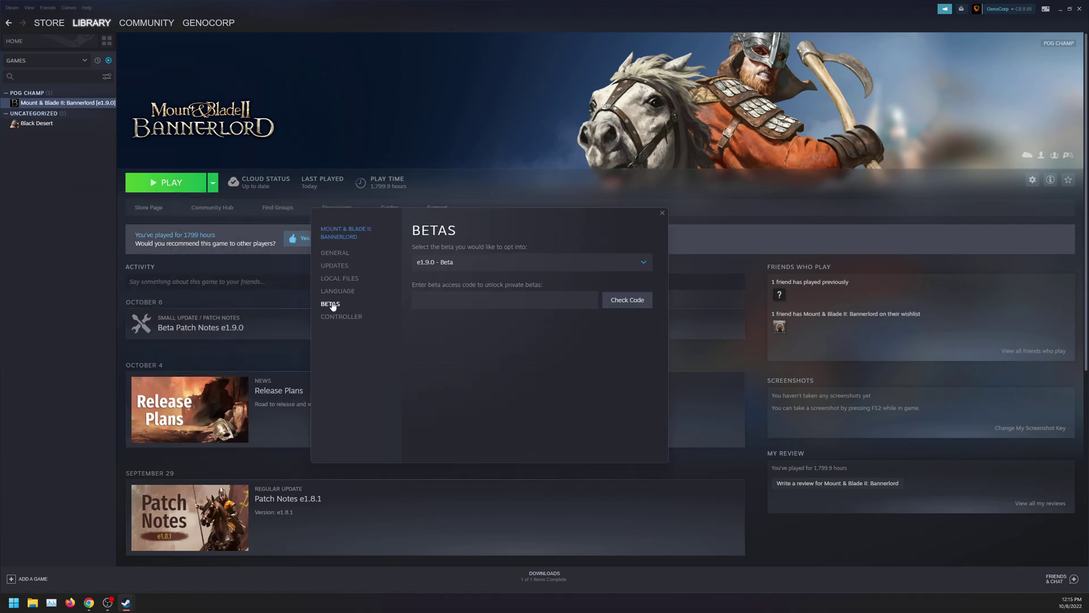
click(468, 268)
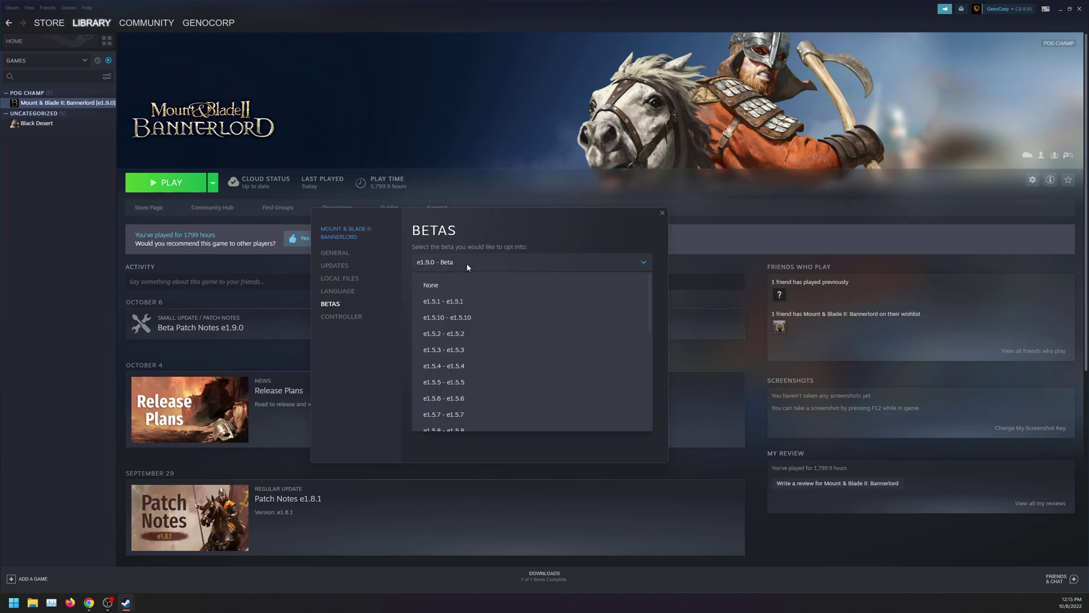
scroll(464, 316, down, 5)
scroll(473, 388, up, 5)
scroll(475, 380, down, 5)
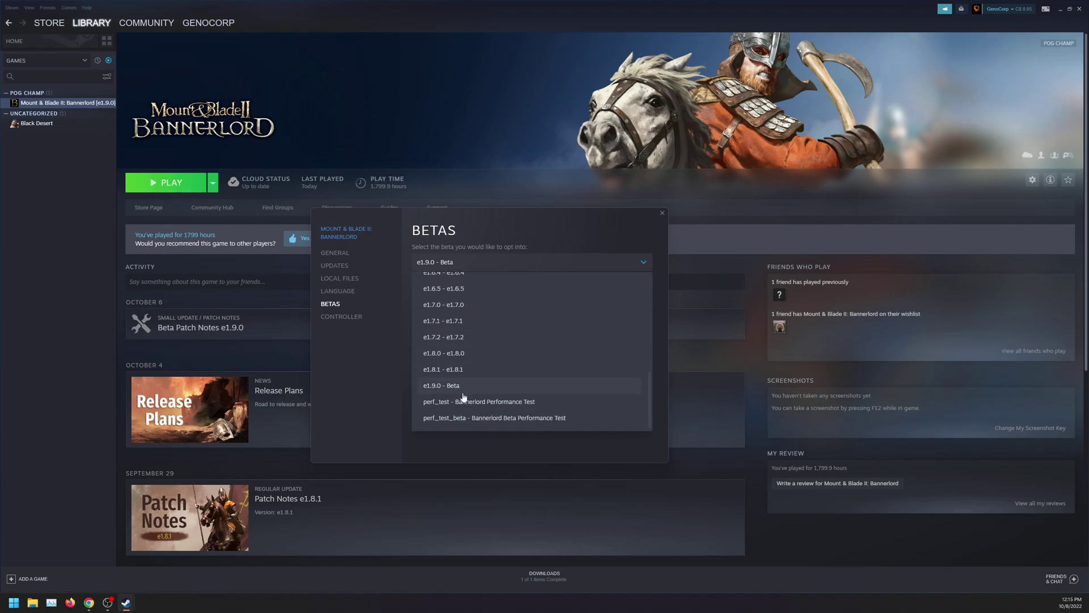
click(350, 396)
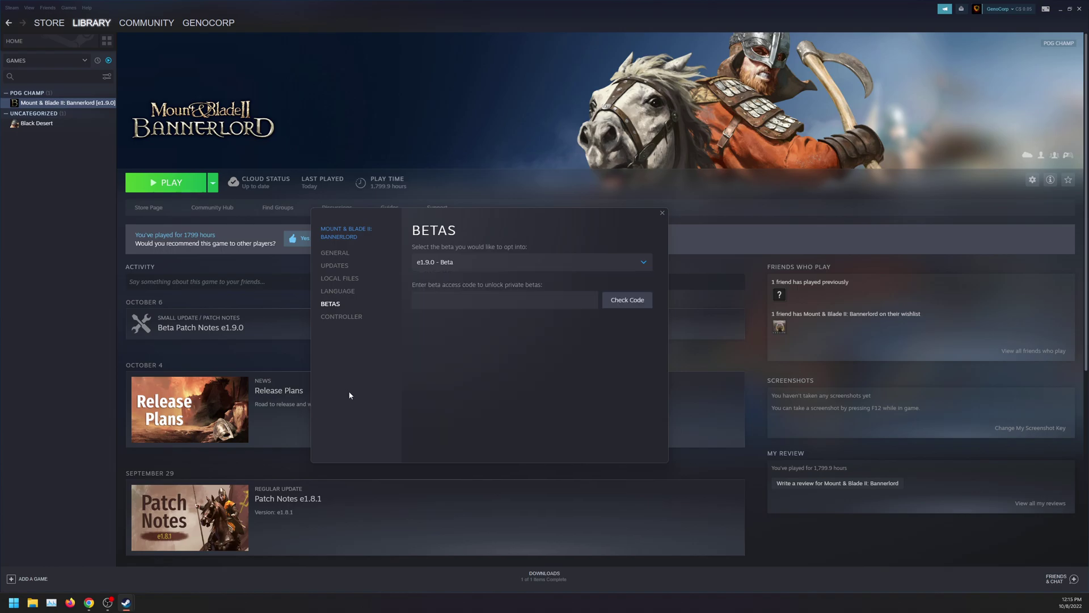
click(346, 277)
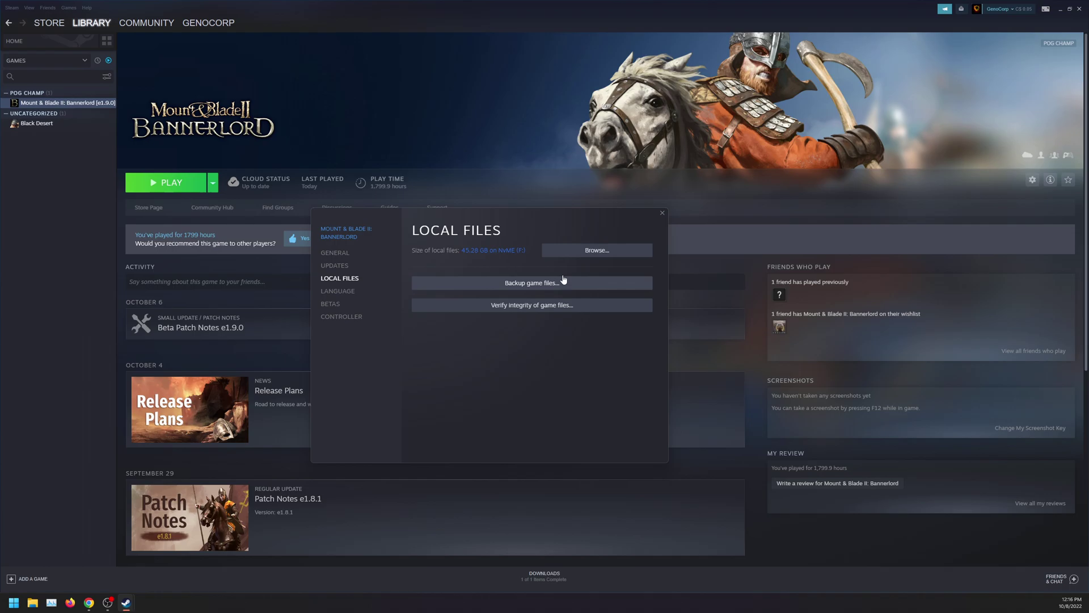
click(662, 214)
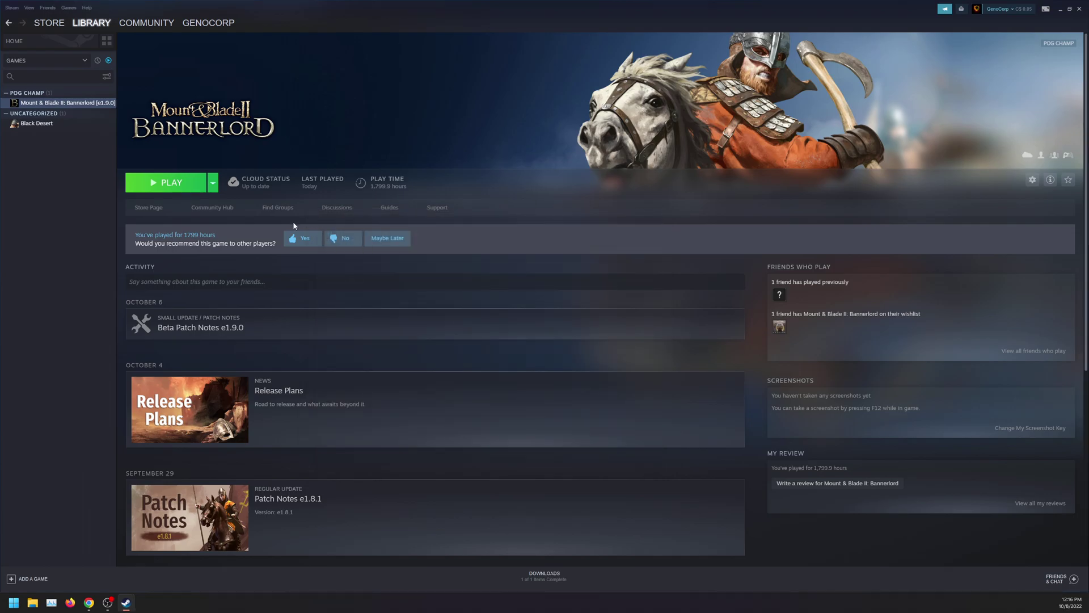
Step: Switch to the Nexus Mods page in Chrome and review the RTS Camera mod's description and features
click(89, 603)
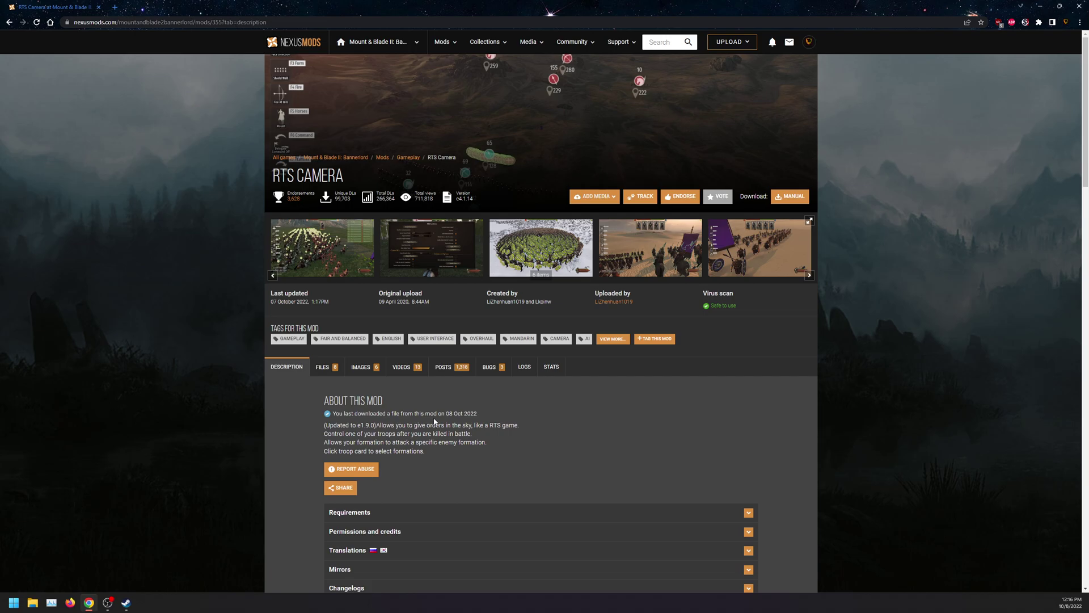
scroll(435, 421, down, 5)
scroll(435, 400, down, 4)
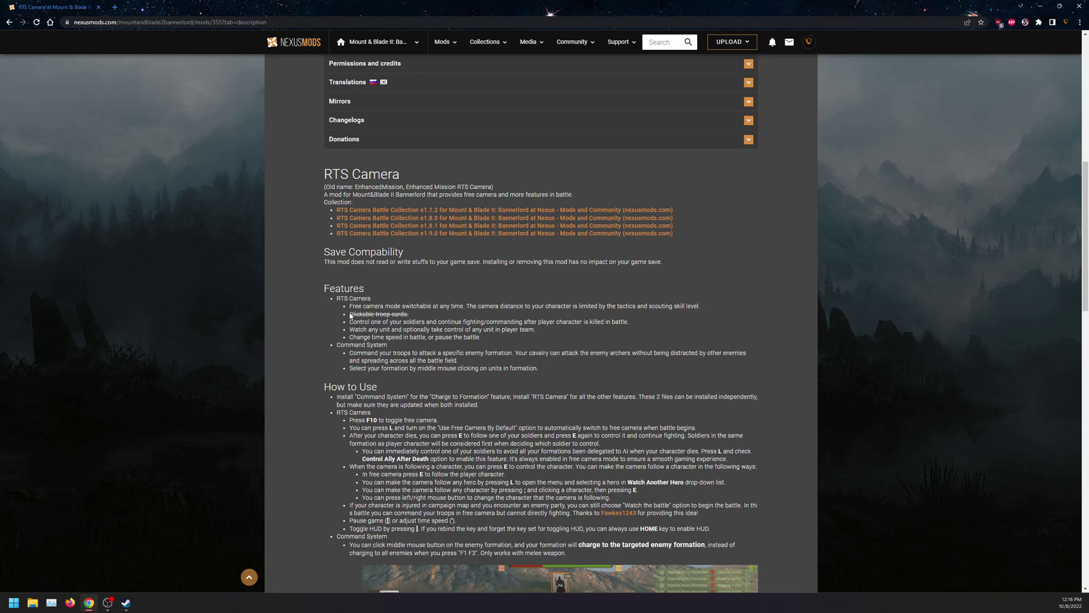
scroll(350, 317, up, 9)
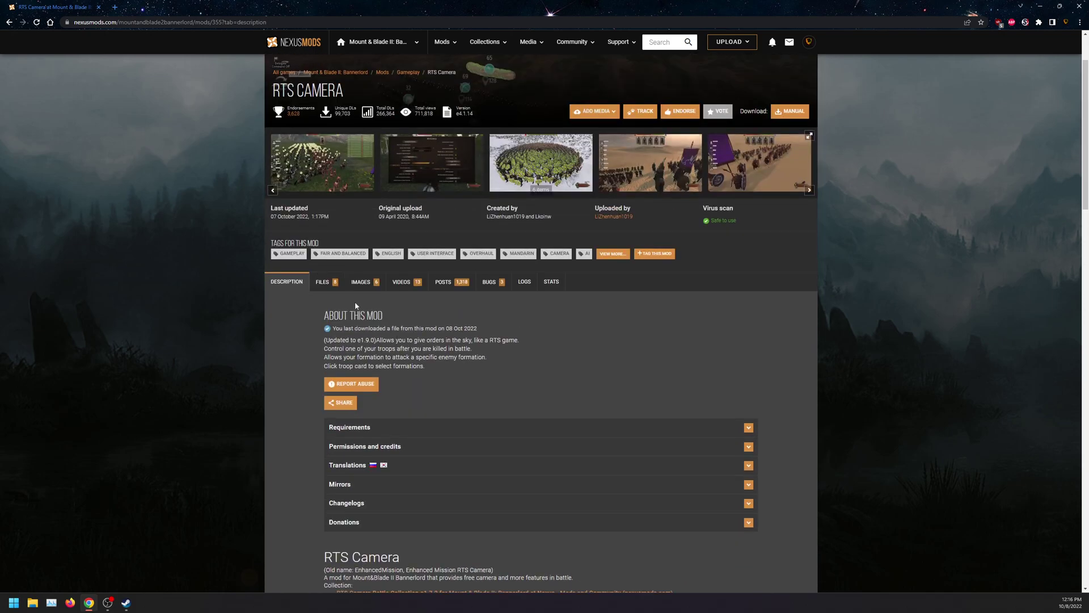
Step: Download the RTS Camera for Bannerlord e1.9.0 main file manually with the slow download, and keep the flagged zip
click(326, 284)
scroll(291, 372, down, 4)
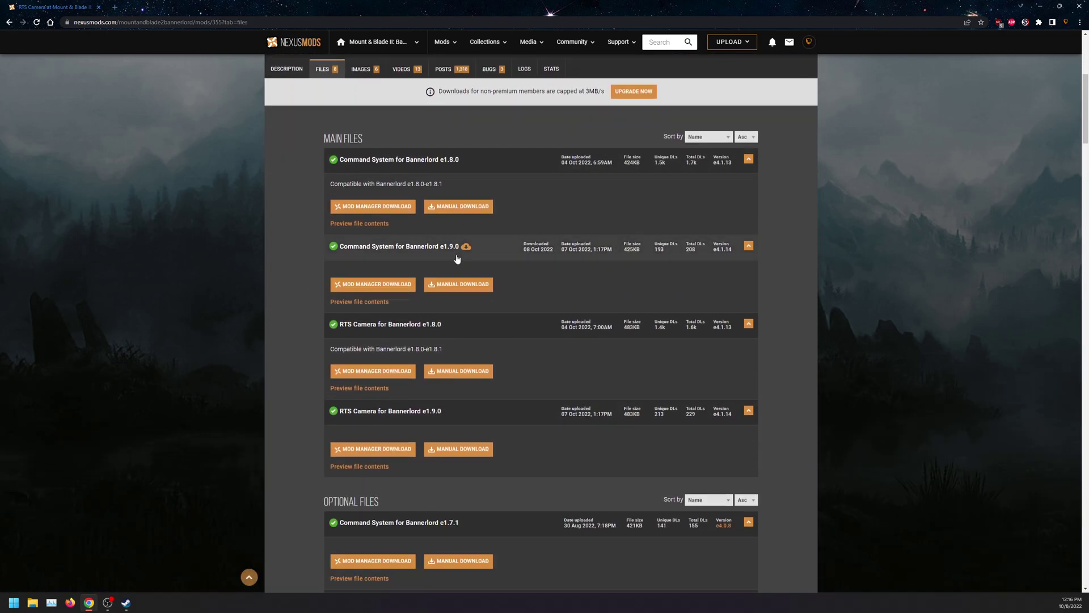
scroll(444, 397, down, 2)
scroll(498, 423, up, 2)
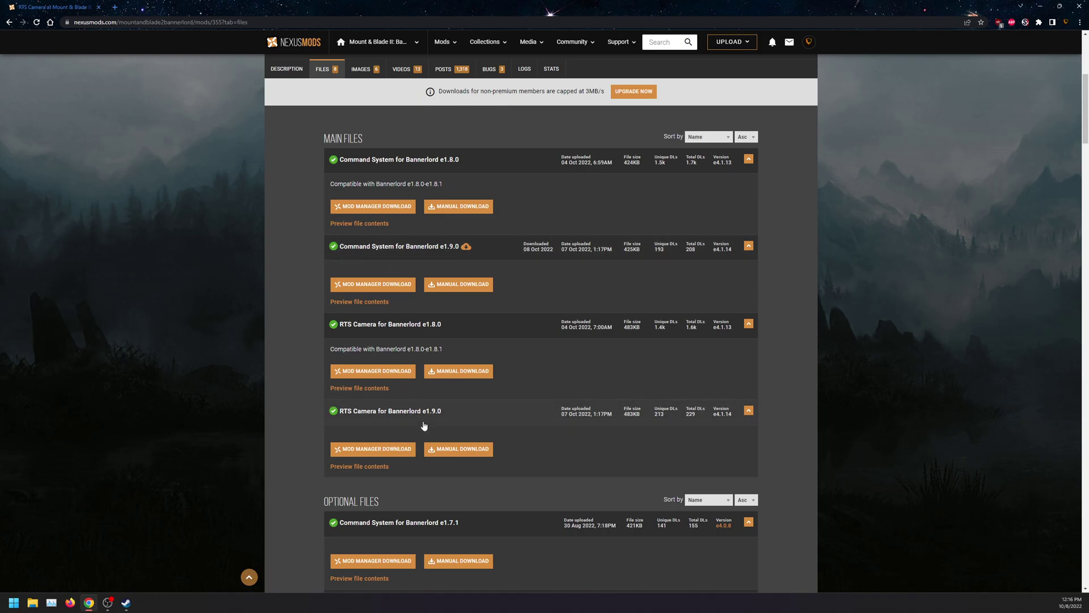
click(485, 451)
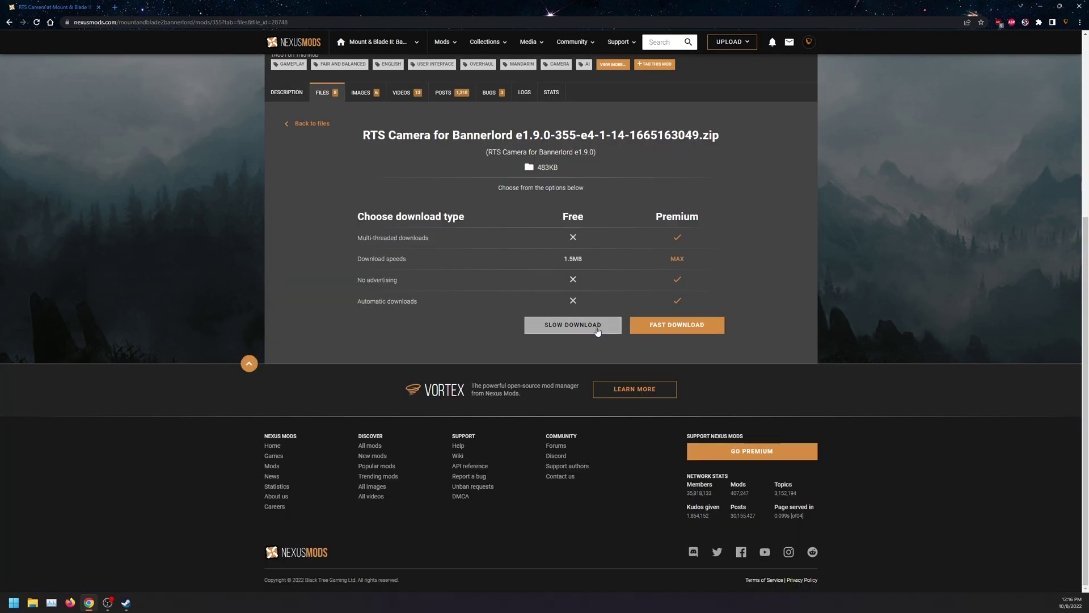
click(590, 332)
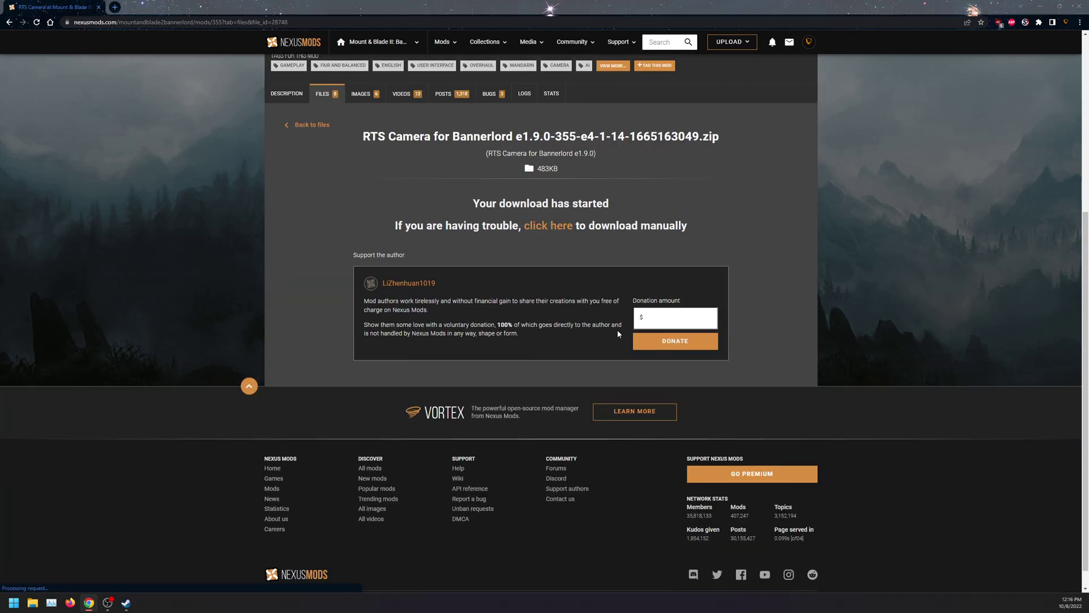
click(440, 291)
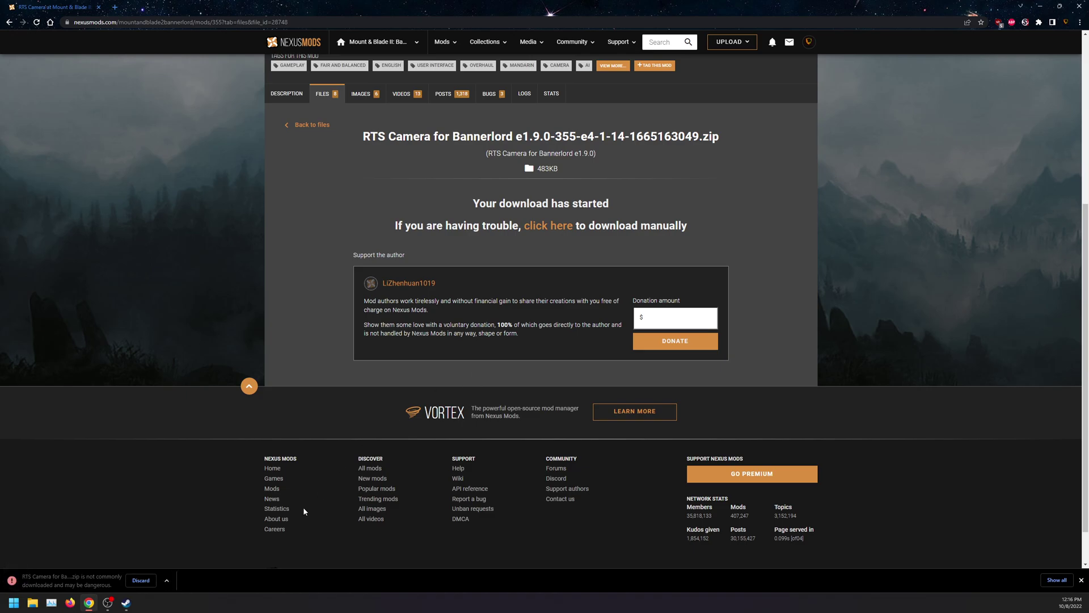
click(101, 580)
click(182, 549)
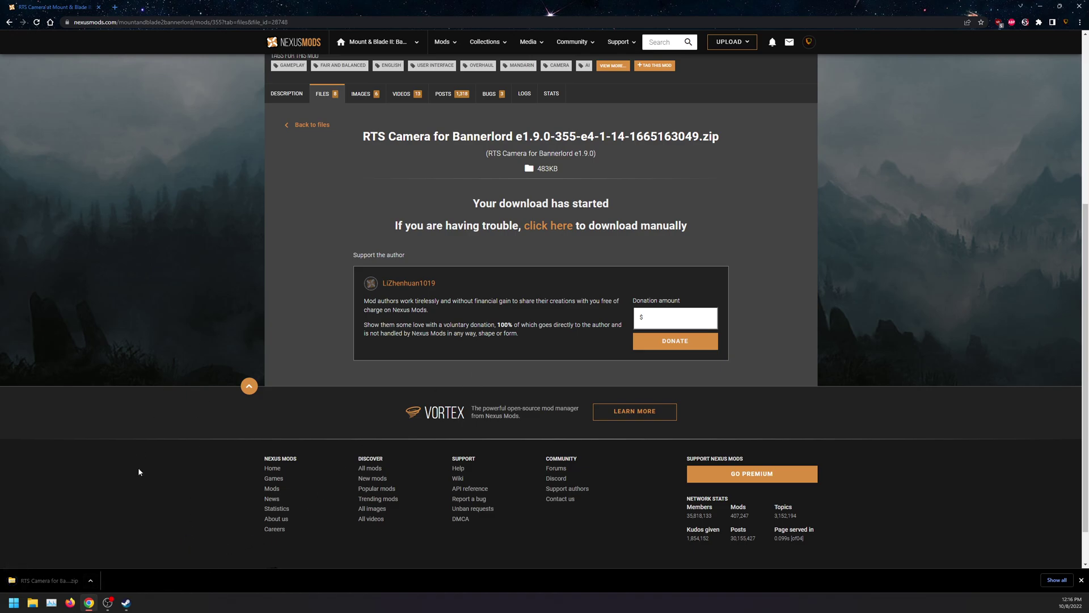
Step: Uncover the desktop and unblock the downloaded RTS Camera zip in its file properties
drag(415, 7, 405, 63)
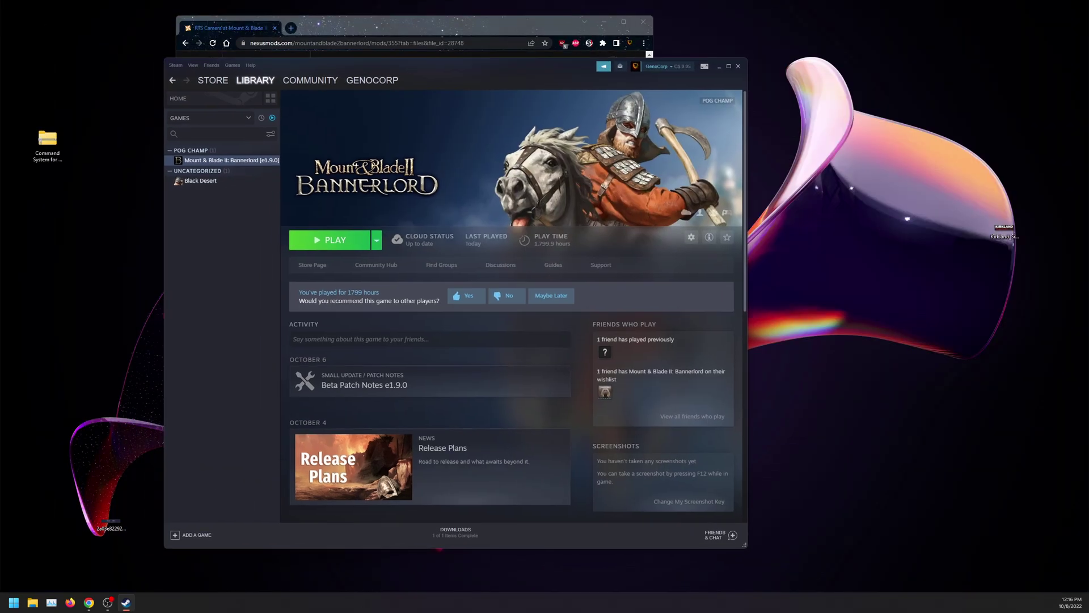
drag(3, 183, 74, 180)
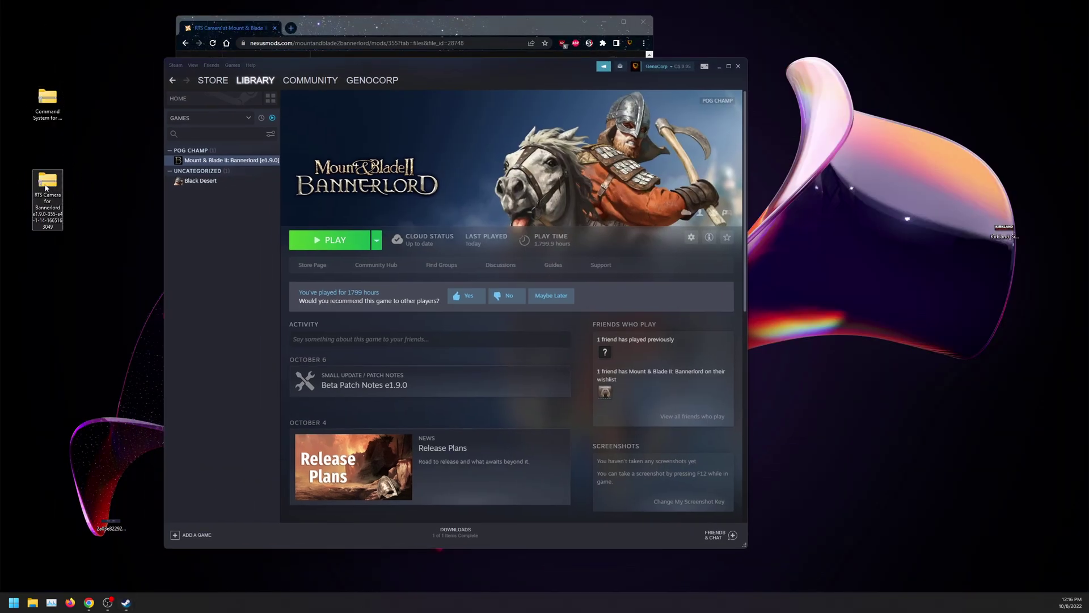
click(11, 202)
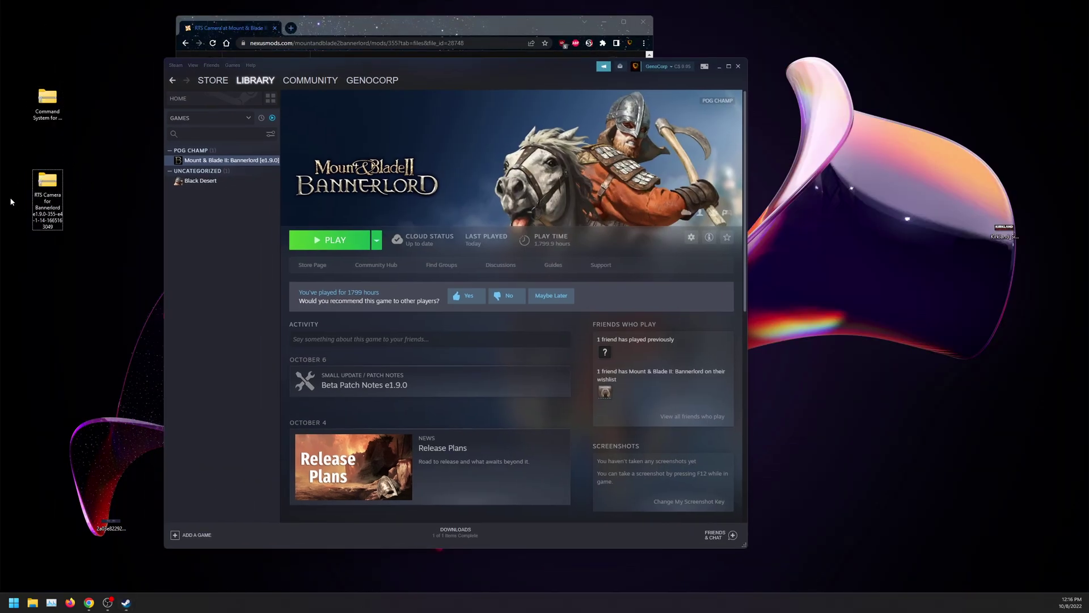
right_click(57, 188)
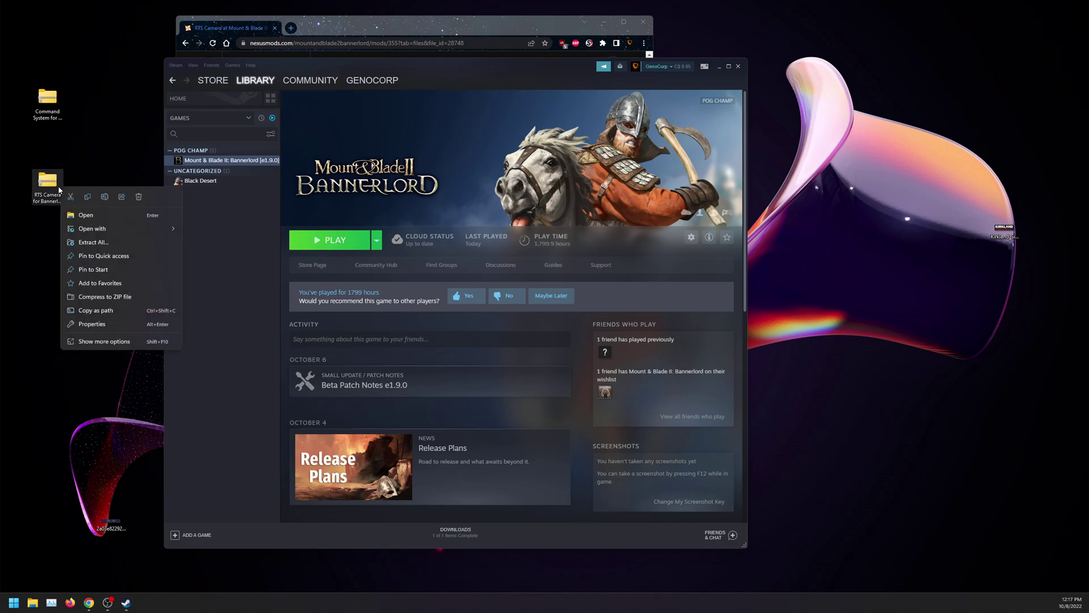
click(119, 341)
click(159, 532)
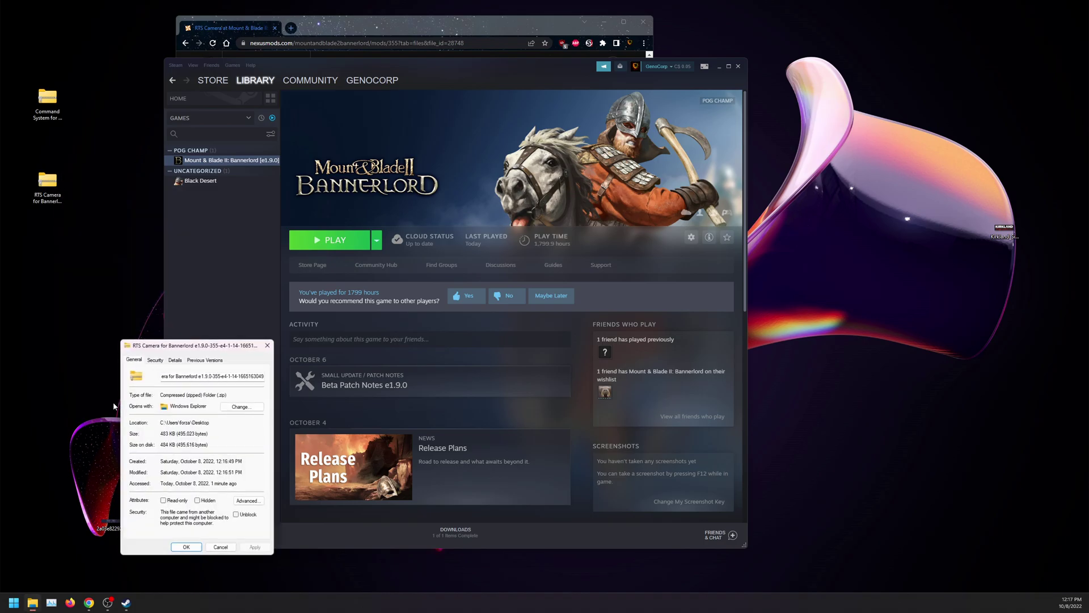
click(236, 514)
click(186, 545)
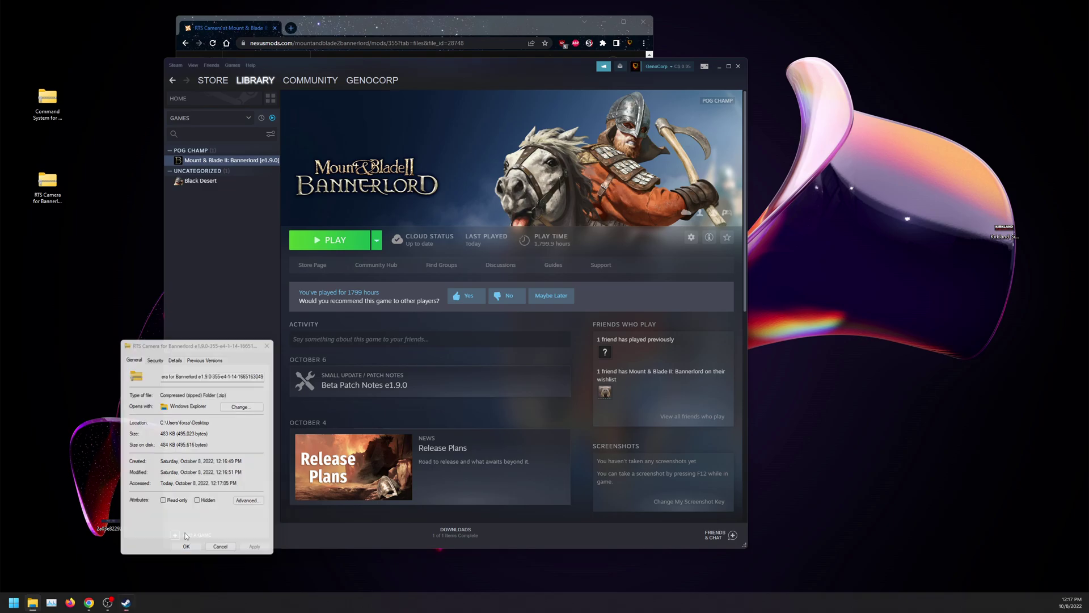
Step: Extract the RTS Camera zip on the desktop with 7-Zip into a folder named after the archive
right_click(41, 180)
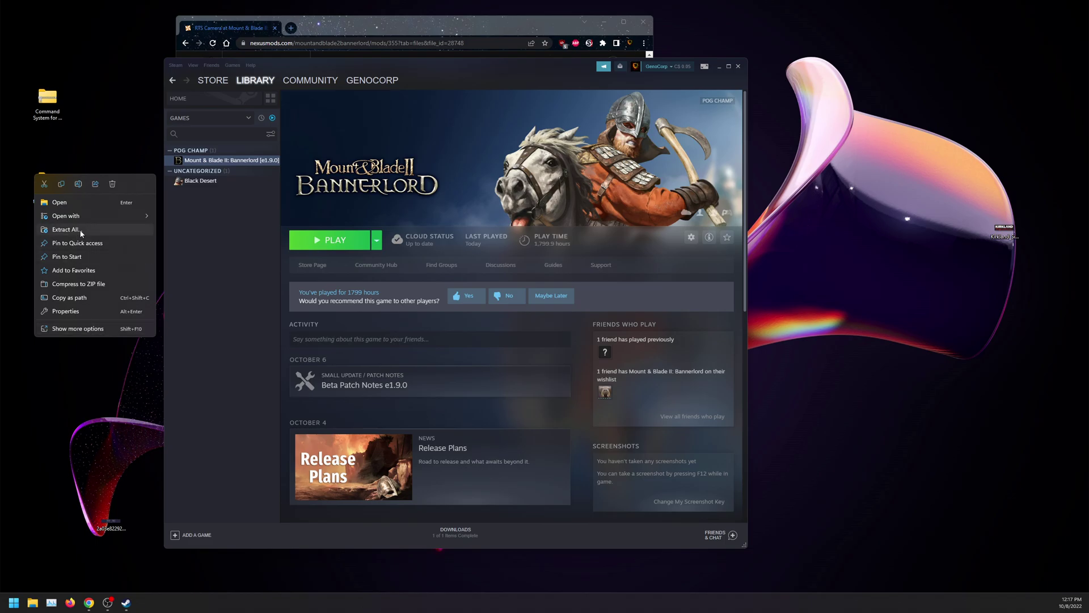
click(79, 329)
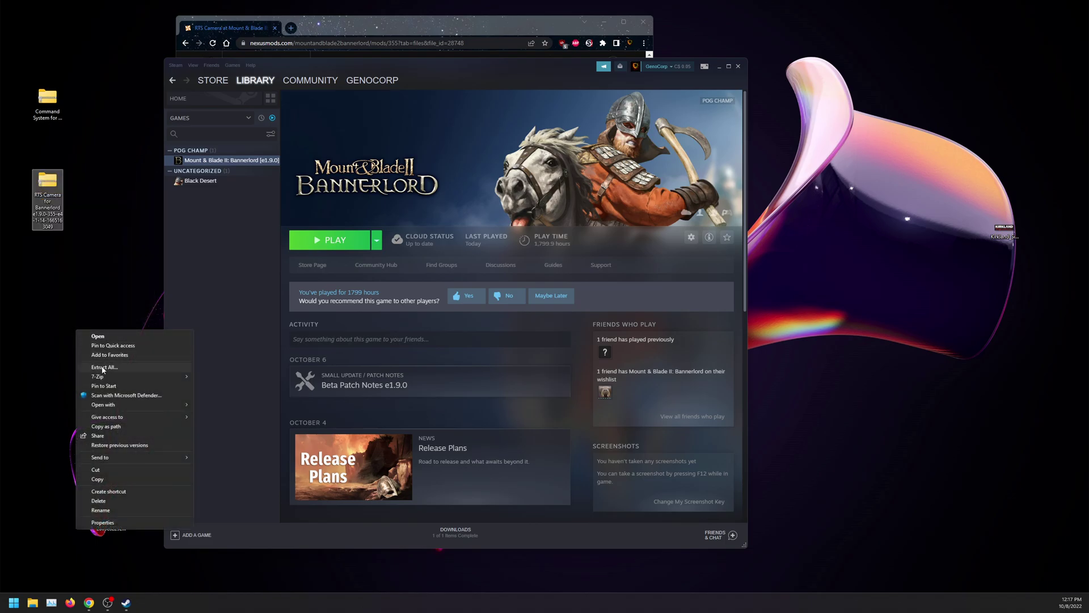
mouse_move(109, 377)
click(259, 414)
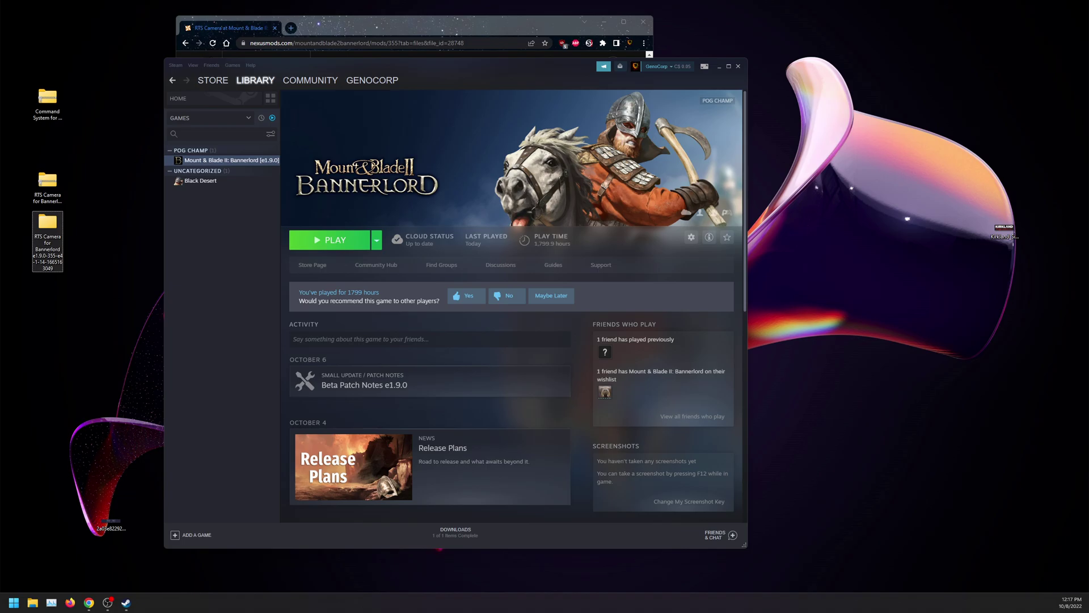
Step: Open the extracted RTS Camera folder, inspect the contents of its RTSCamera subfolder, and return to the parent folder
double_click(56, 234)
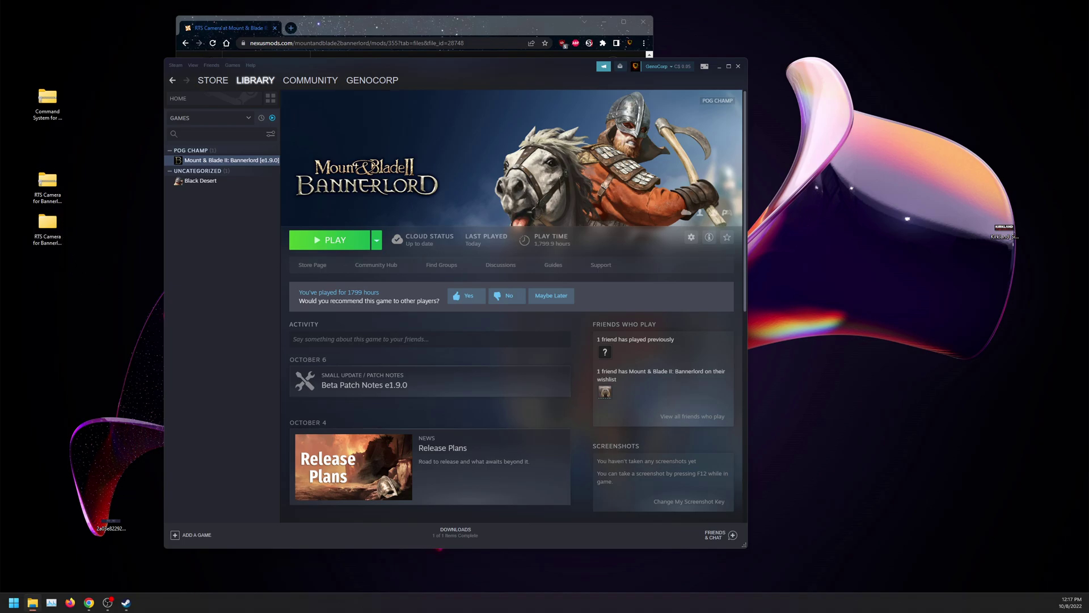
click(61, 229)
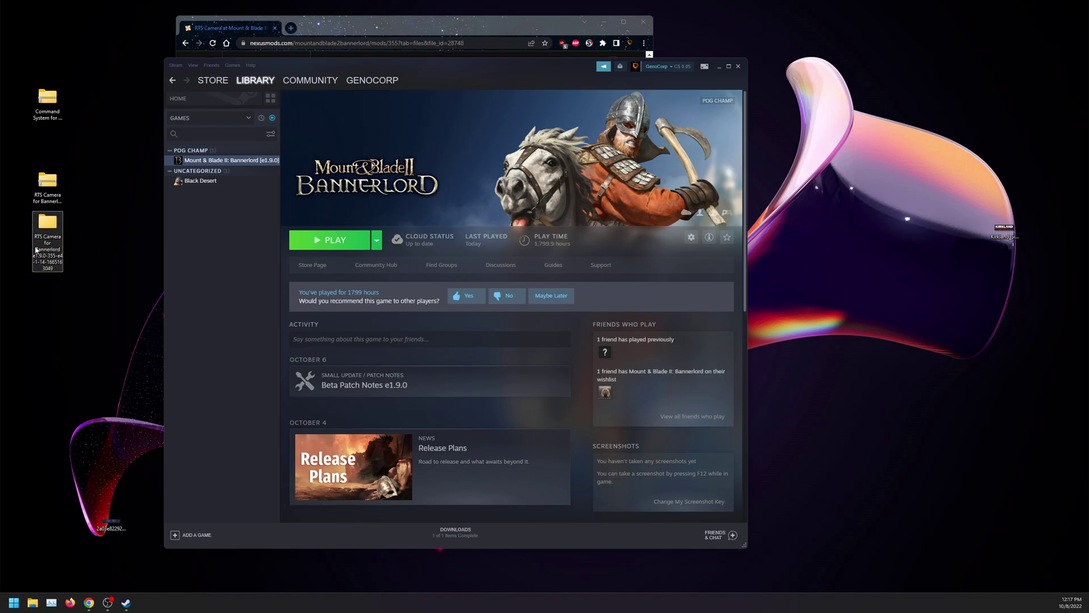
double_click(47, 240)
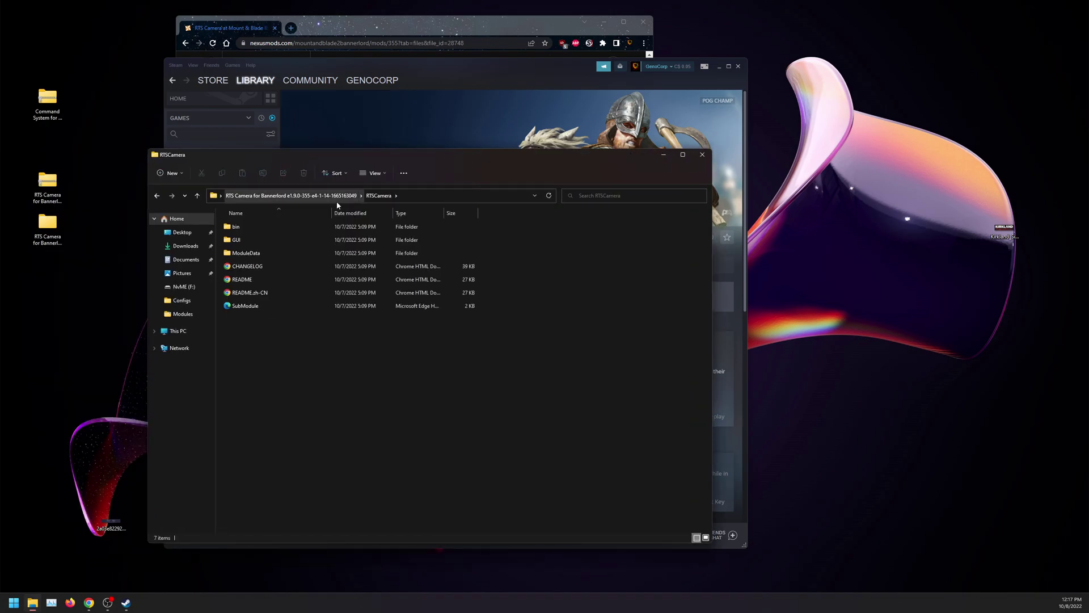
double_click(308, 238)
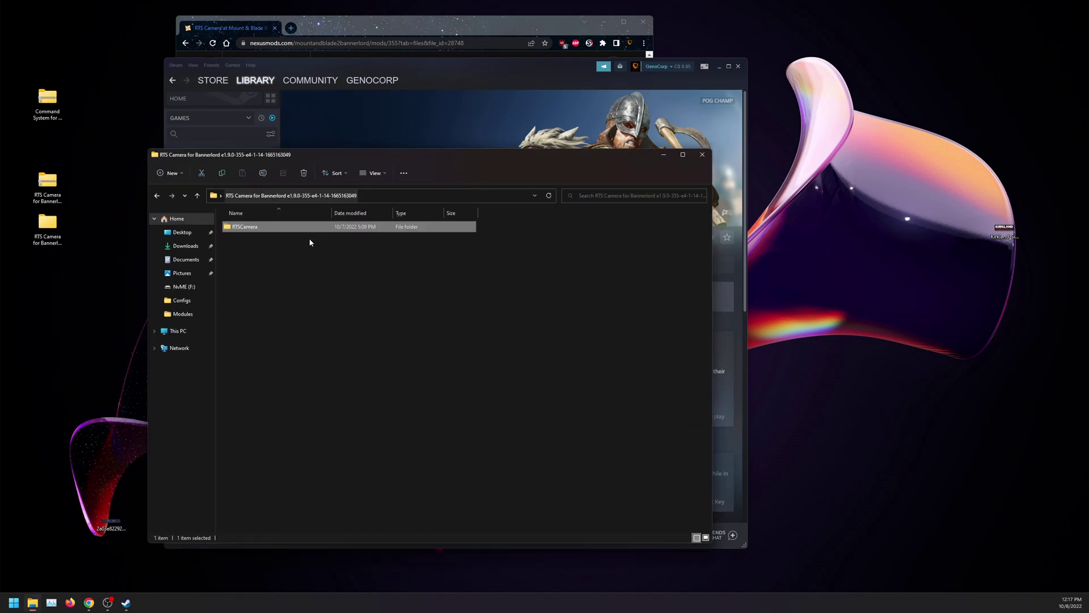
double_click(262, 229)
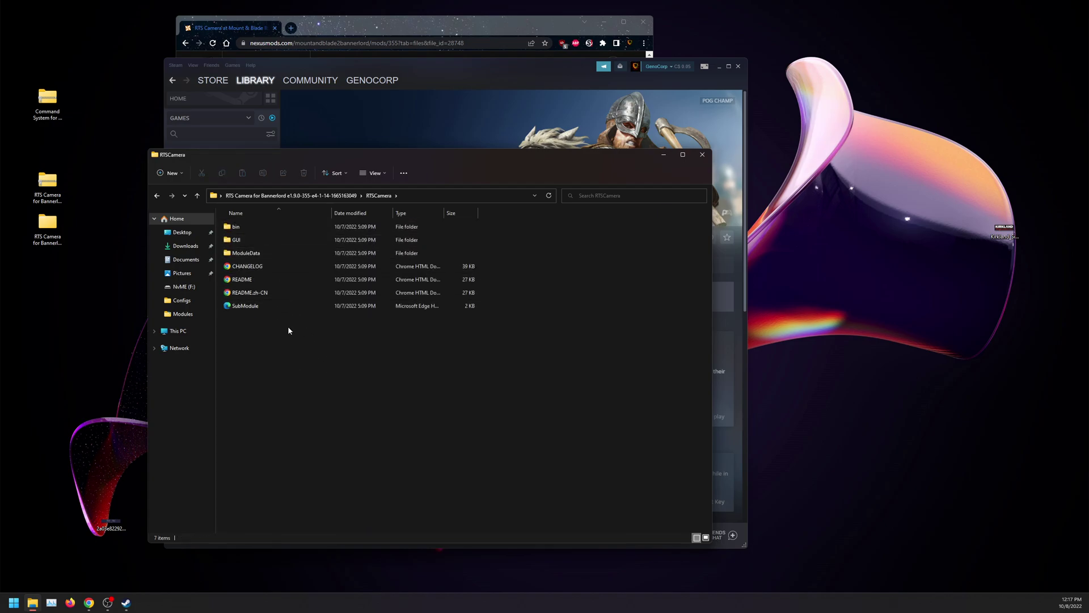
click(291, 195)
Step: Switch to Steam and open Mount & Blade II: Bannerlord's installation folder from its local files properties
click(410, 68)
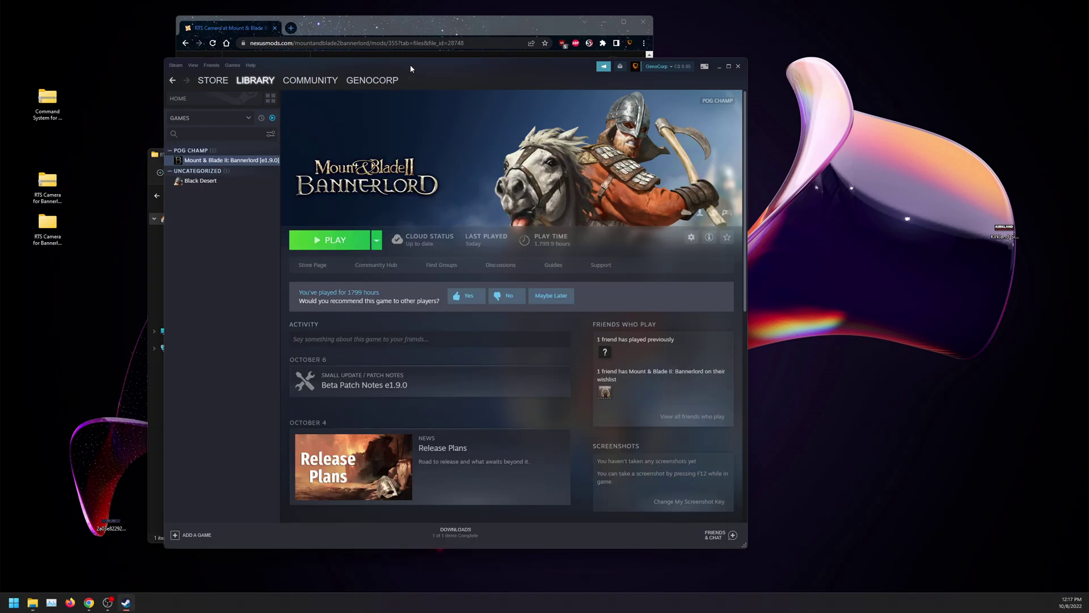
right_click(231, 160)
click(289, 222)
click(321, 252)
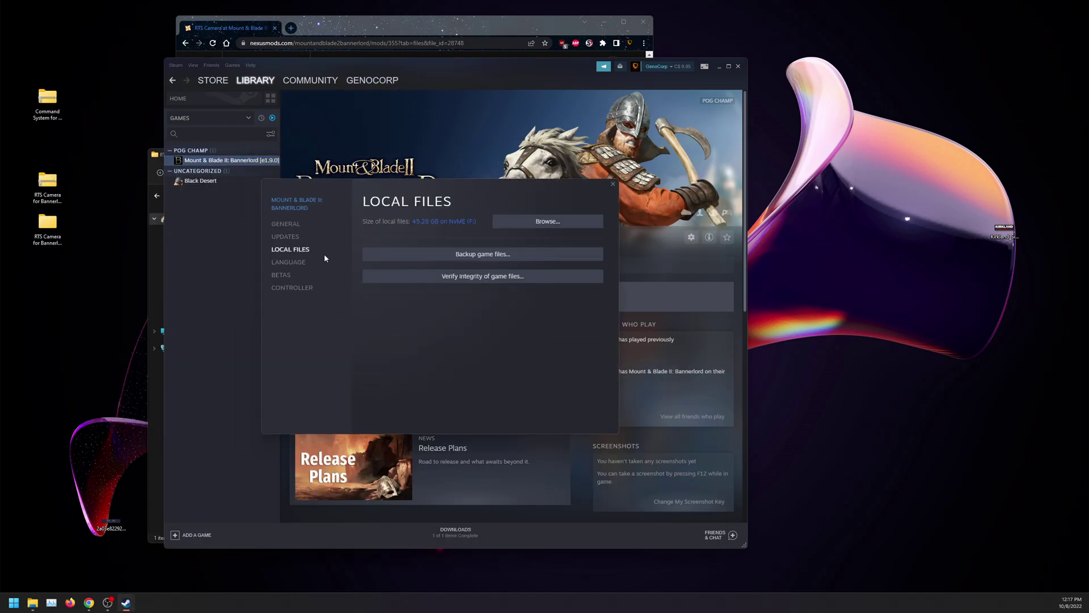
click(547, 221)
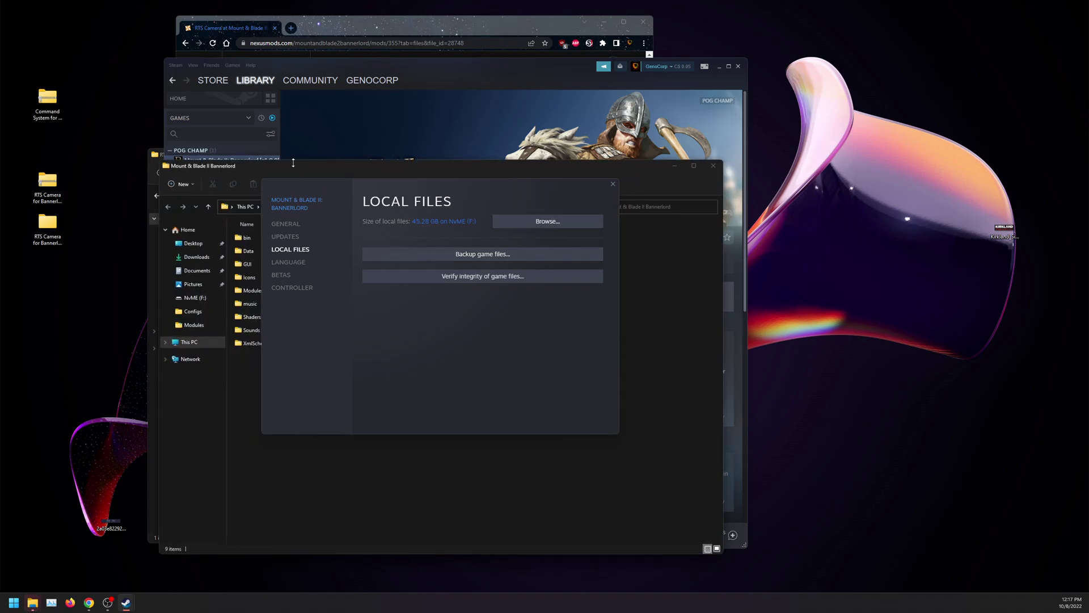
Step: Open the game's Modules folder and bring up the extracted RTS Camera folder beside it
double_click(274, 289)
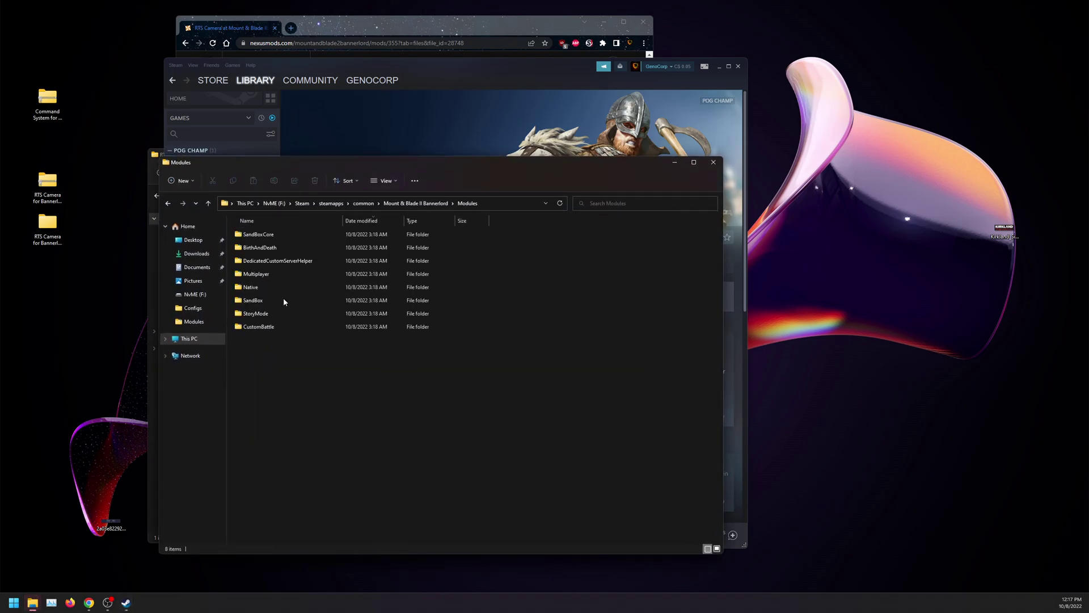
double_click(47, 224)
drag(285, 165, 649, 159)
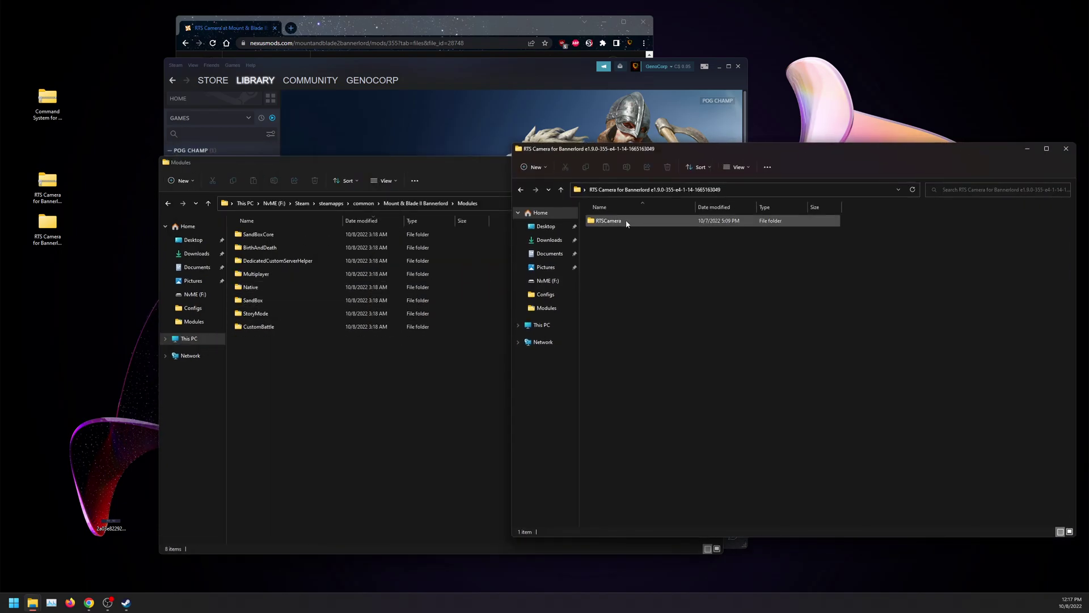
Step: Place the extracted RTSCamera folder in Bannerlord's Modules folder and close both folder windows
drag(625, 226, 448, 371)
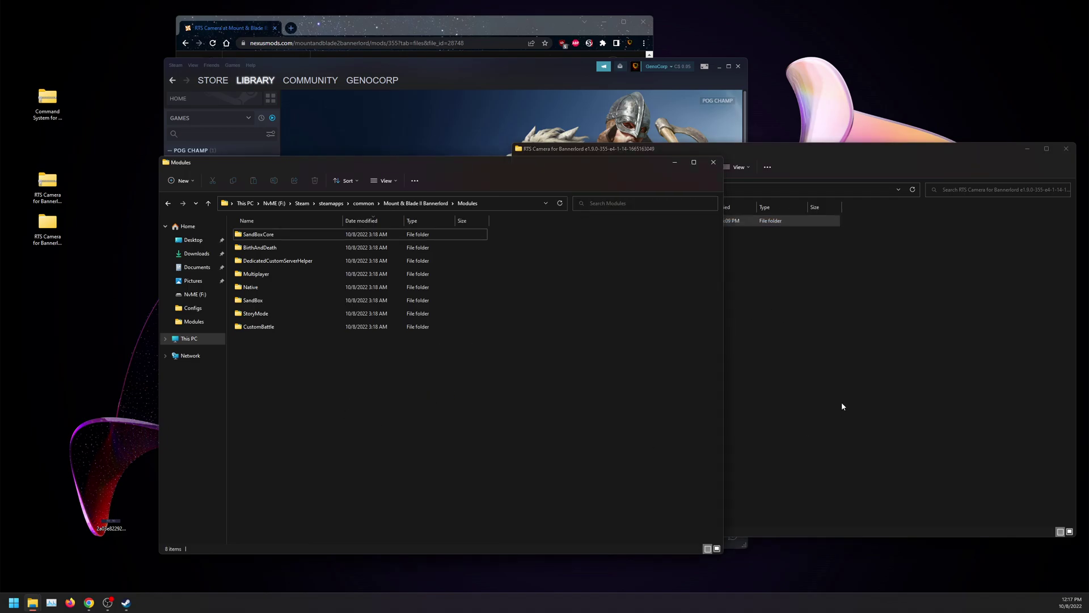
click(714, 162)
drag(713, 149, 331, 183)
click(684, 184)
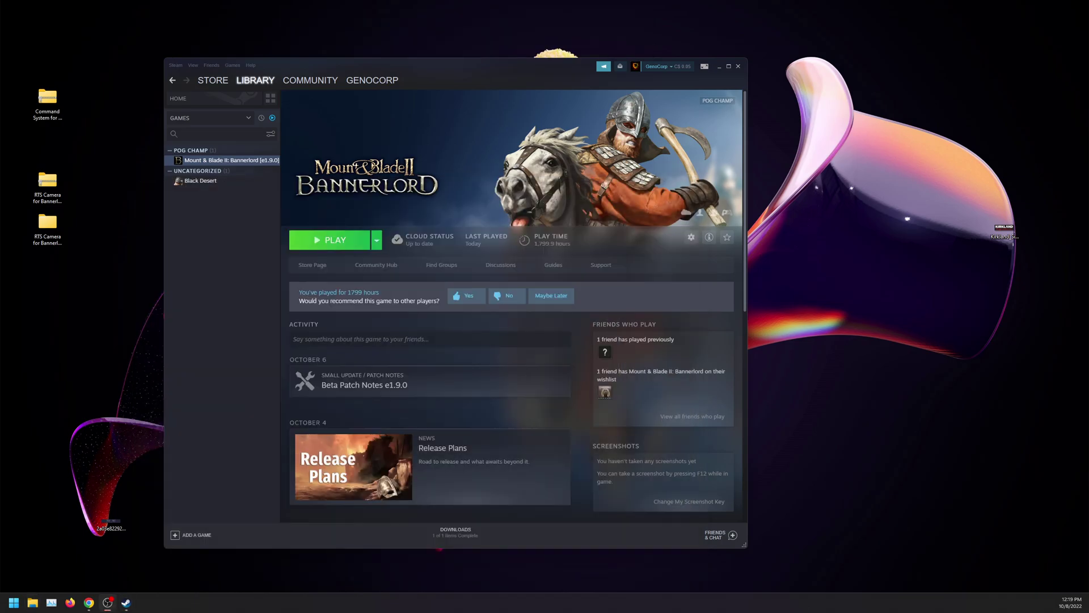
Step: Launch Bannerlord from Steam and start the game from its launcher with RTS Camera enabled in the mod list
click(317, 241)
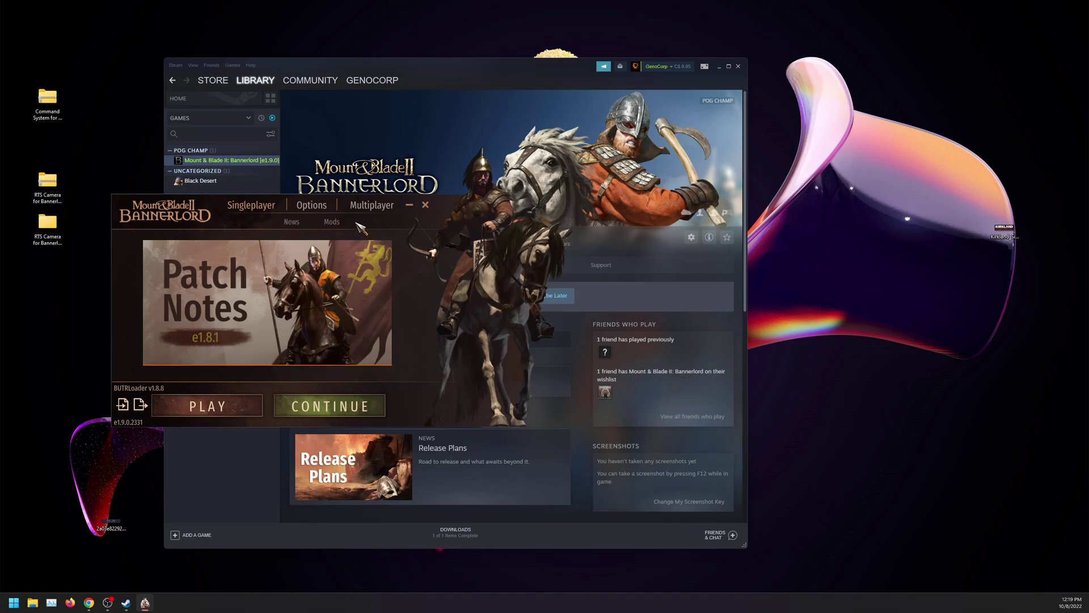
click(332, 222)
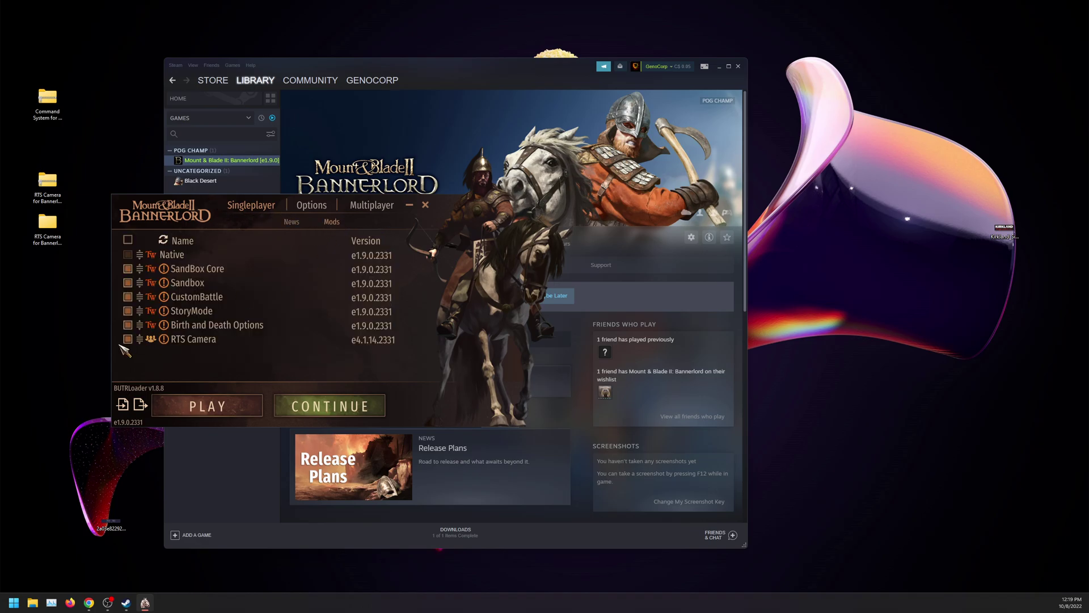
click(128, 339)
click(128, 339)
click(207, 407)
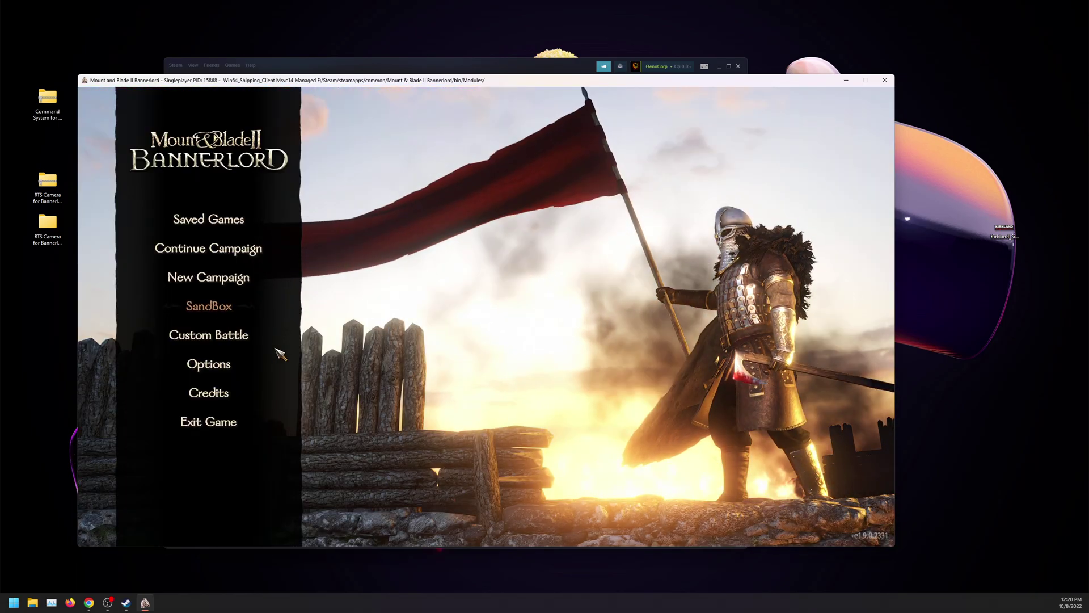
Step: Set up a custom battle with a player army size of 415 and 0 cavalry and 0 horse archers on both sides
click(276, 349)
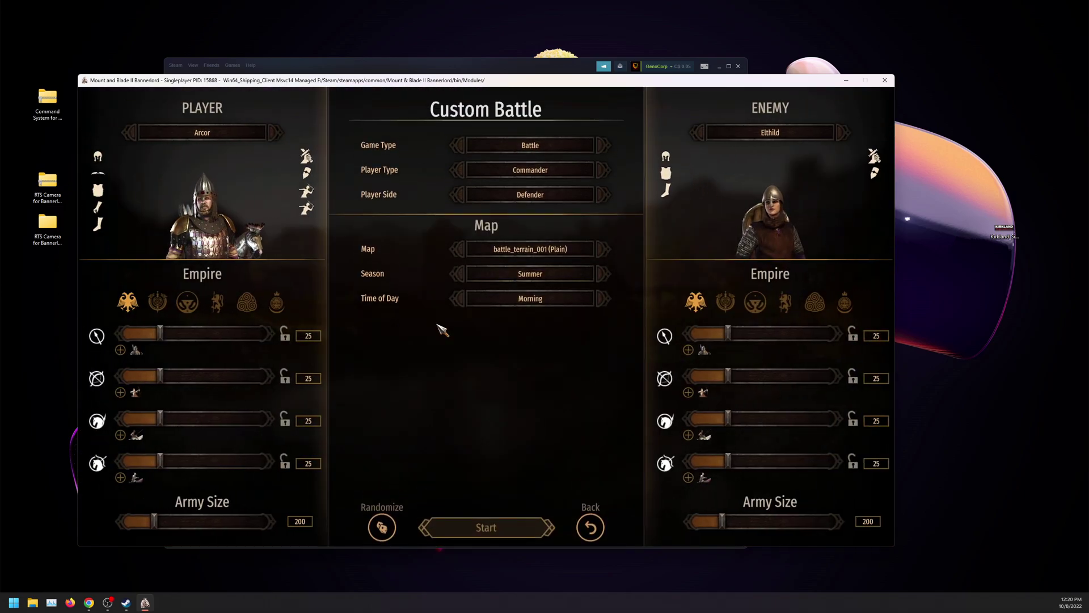
click(183, 521)
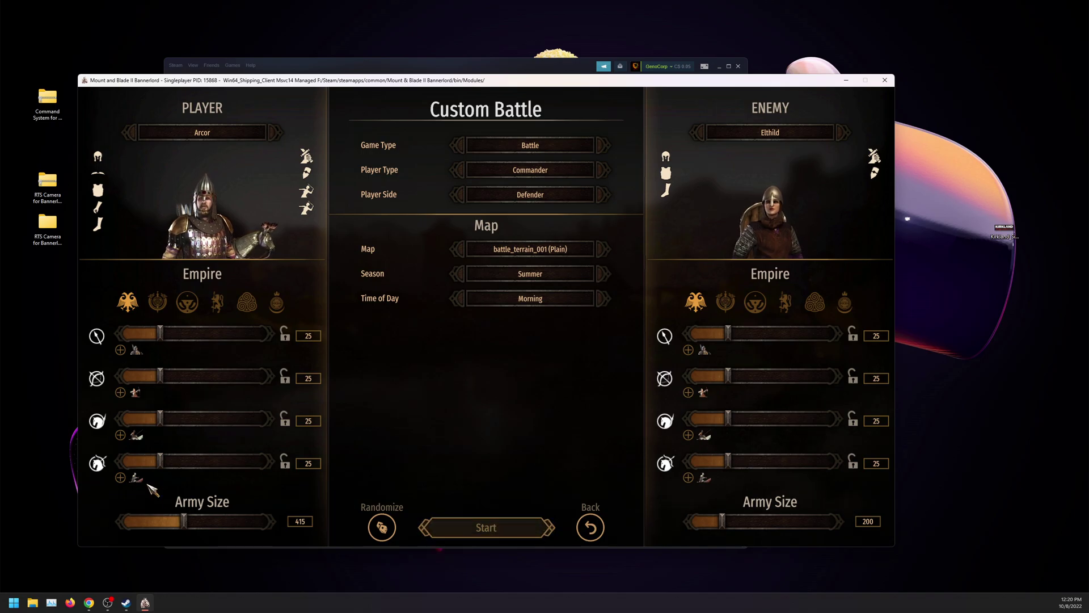
drag(159, 462, 126, 461)
drag(173, 419, 84, 421)
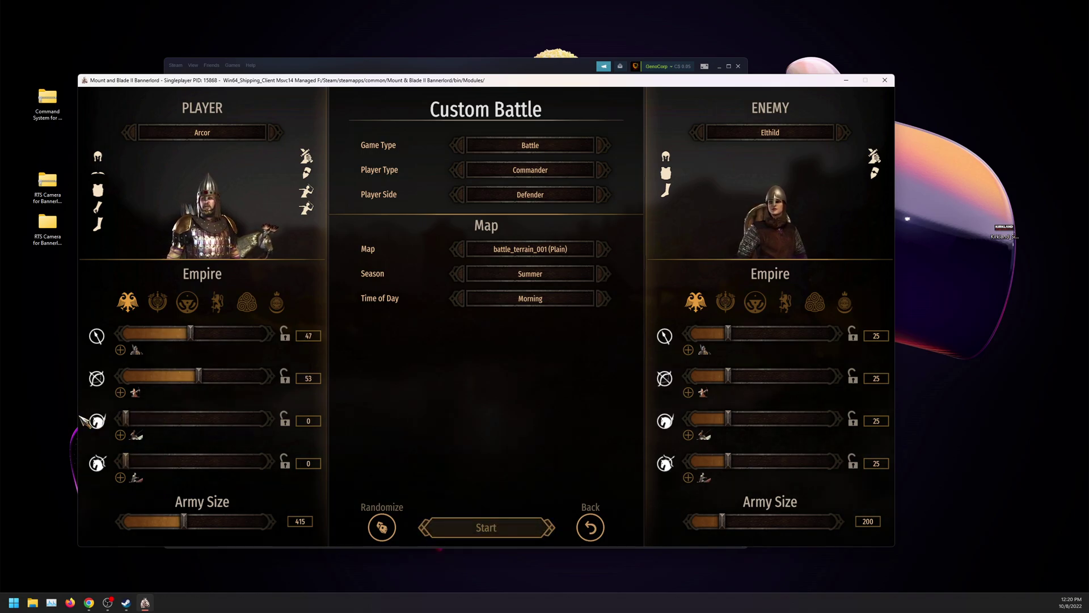
drag(717, 464, 689, 463)
drag(740, 420, 690, 420)
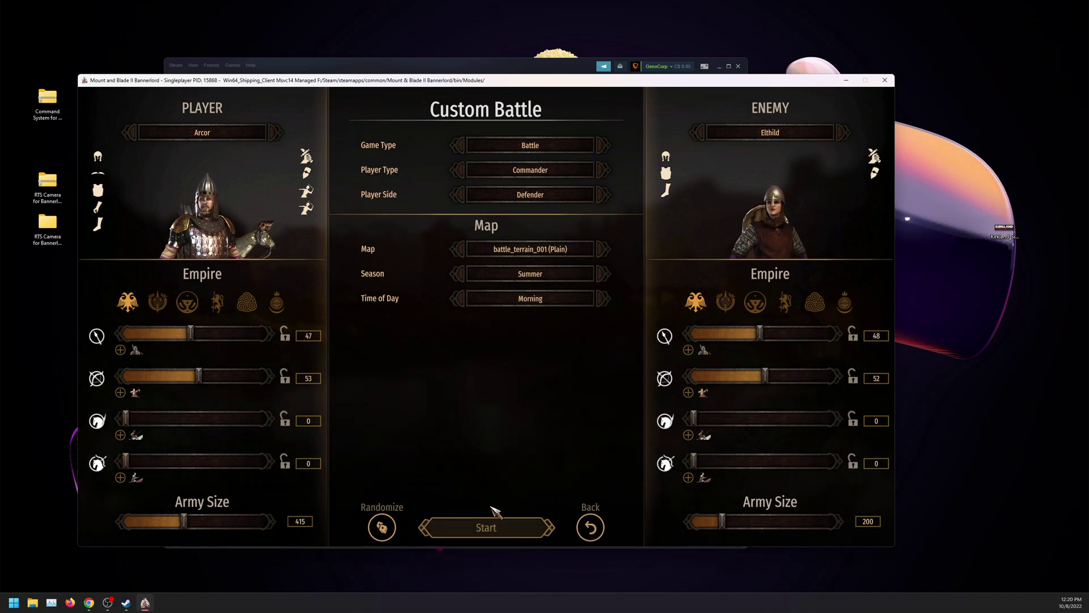
Step: Start the custom battle and accept the troop deployment after viewing the formations
click(495, 532)
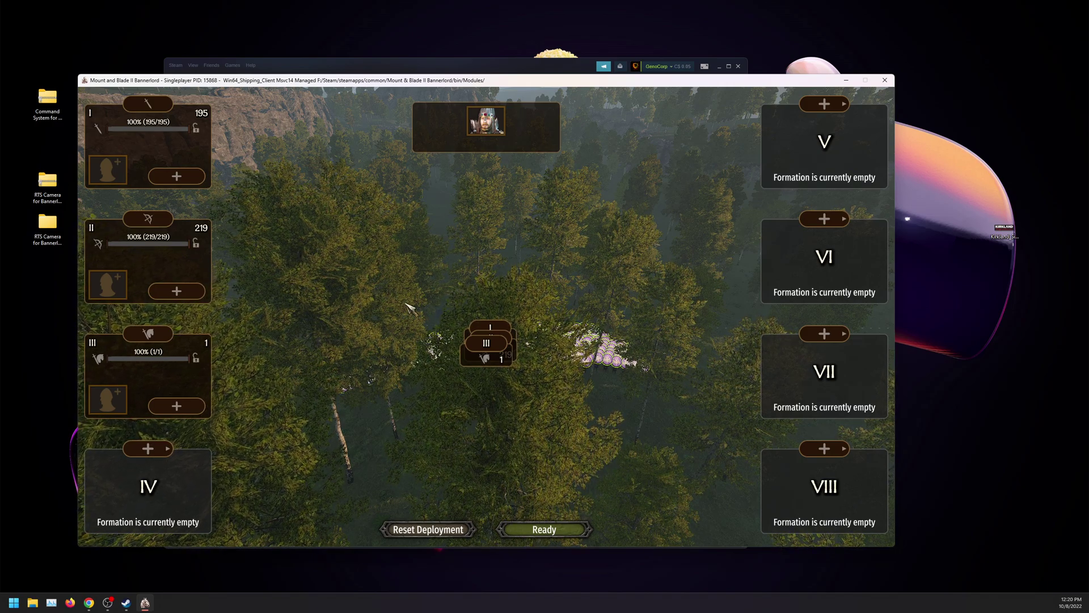
key(q)
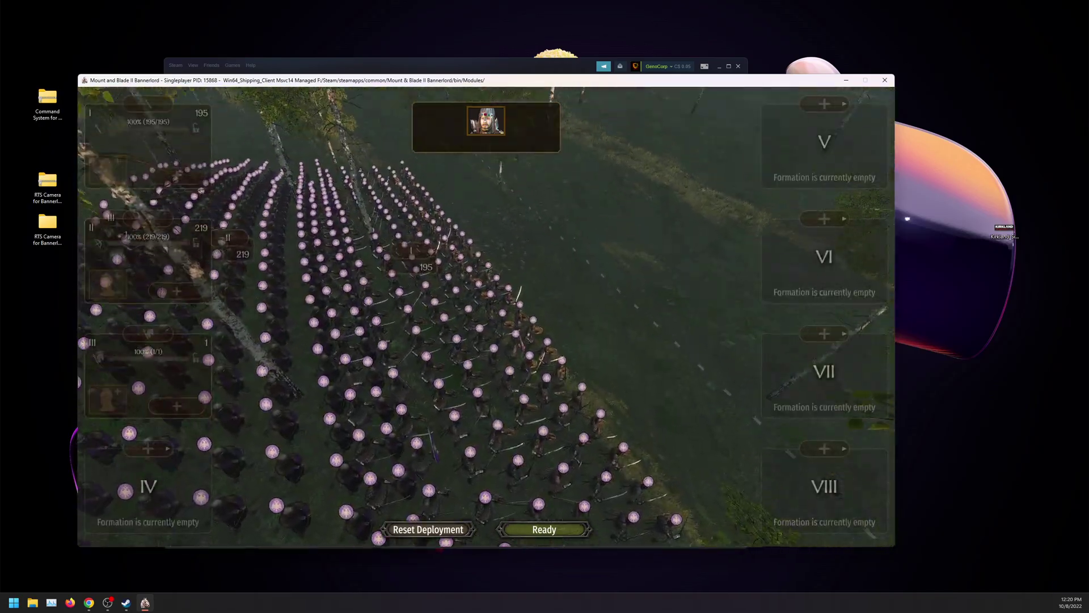
click(545, 529)
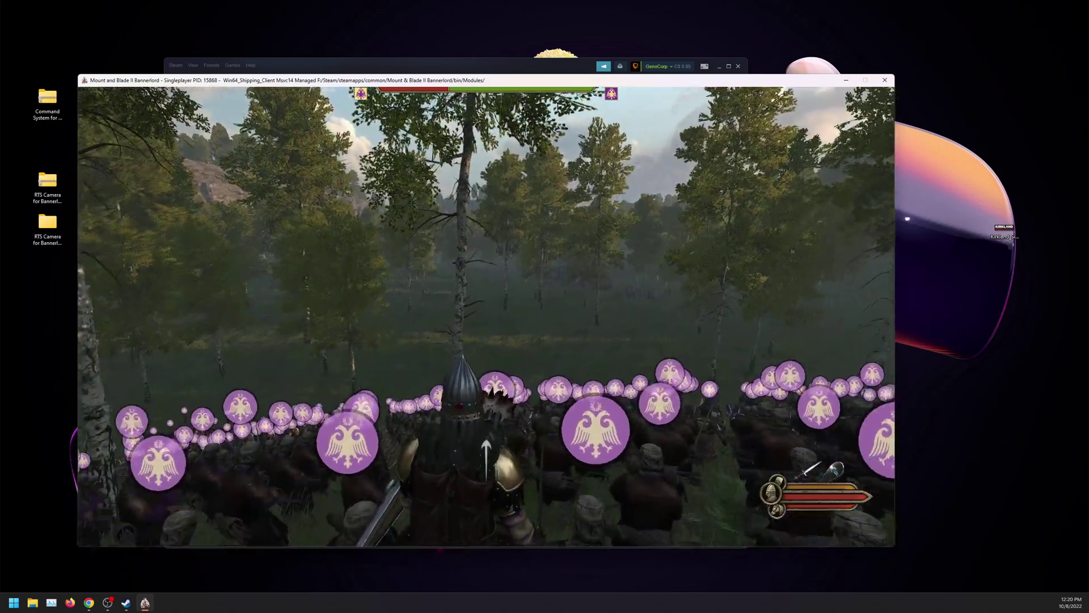
Step: Switch to the RTS free camera, fly it over the troops and battlefield, and leave the battle
key(l)
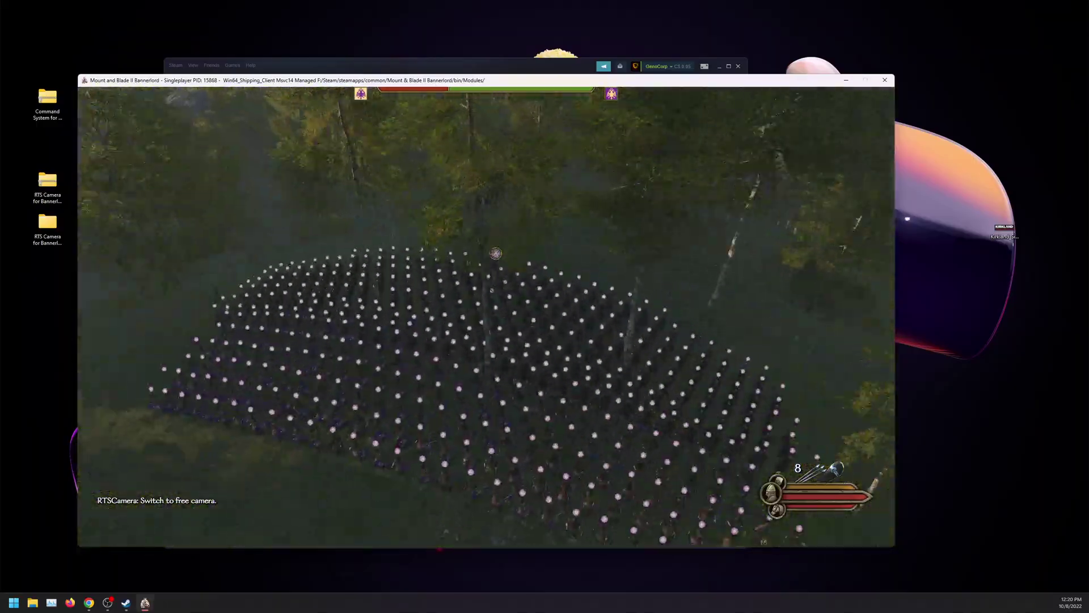
key(w)
key(w)
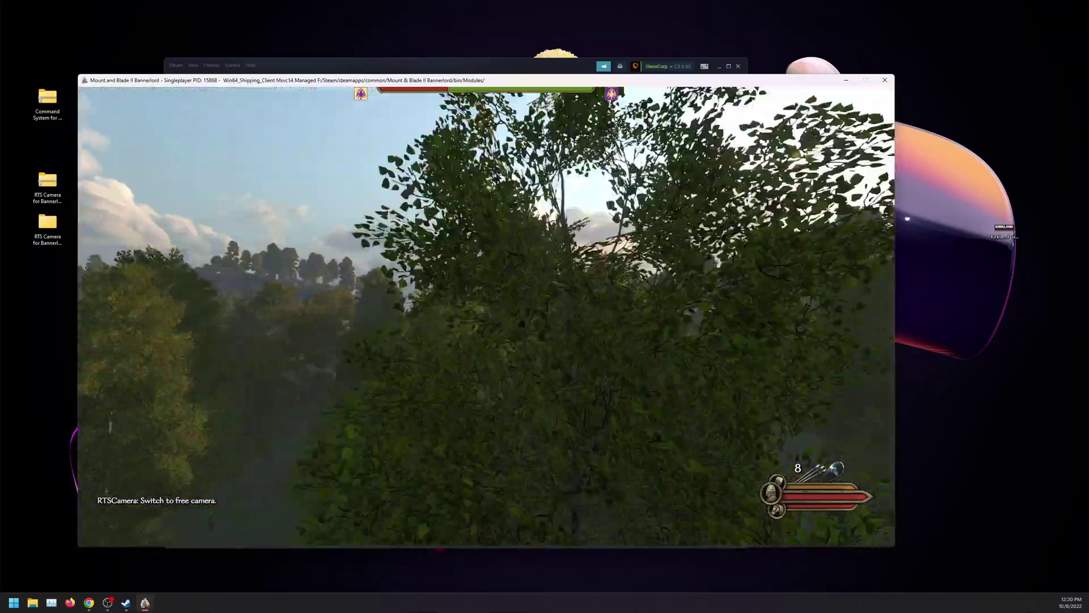
key(s)
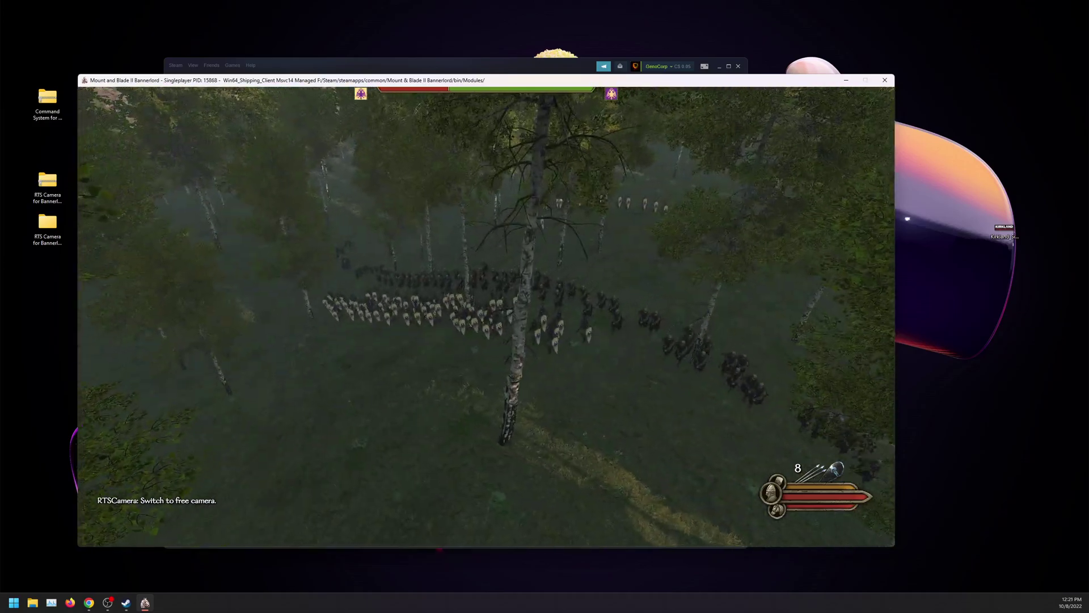
key(w)
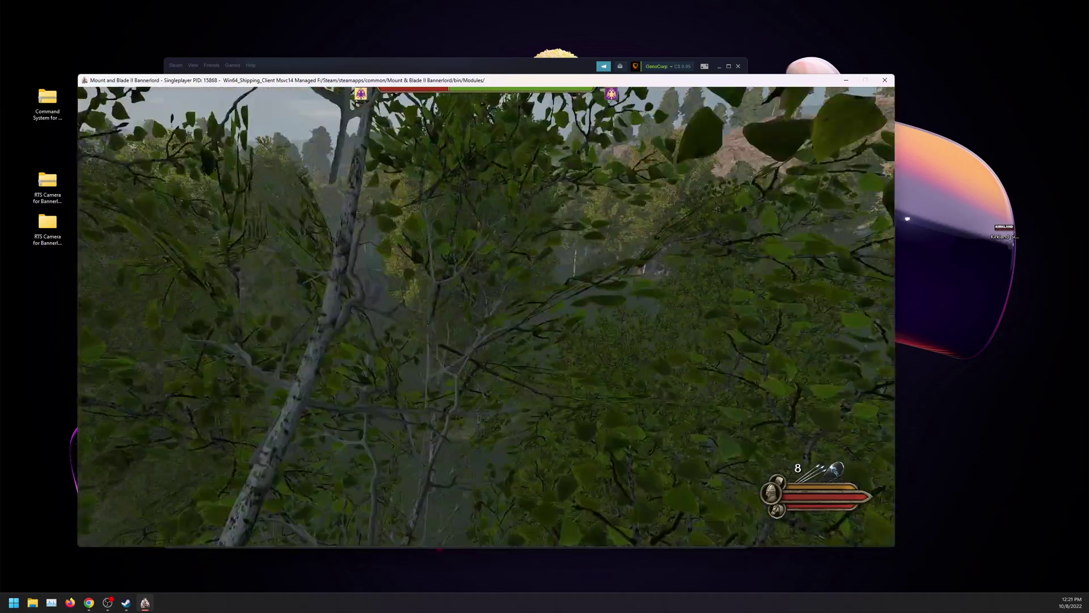
key(w)
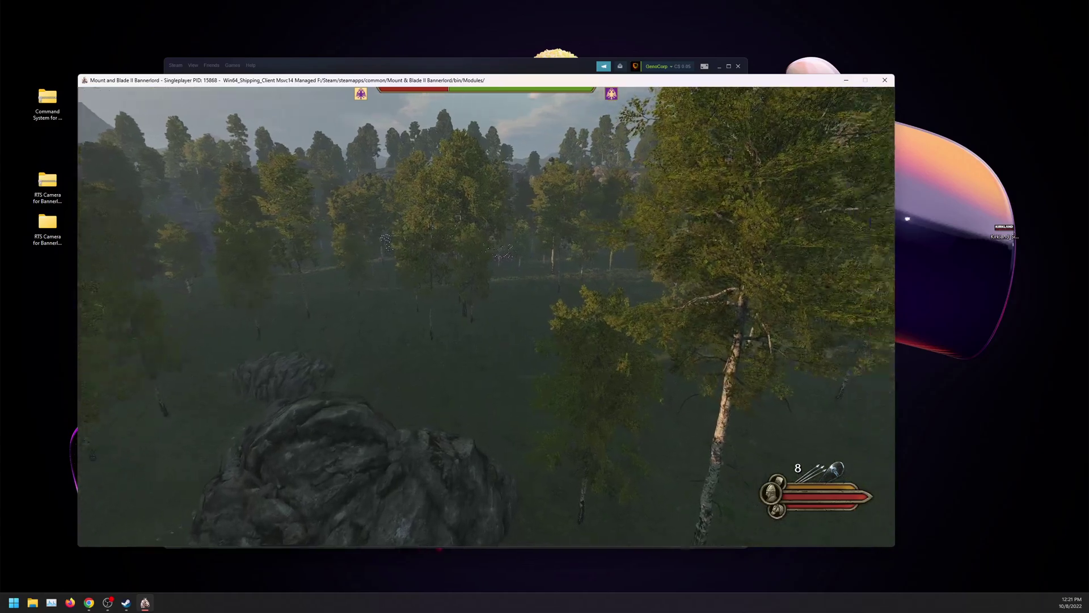
key(Escape)
click(482, 306)
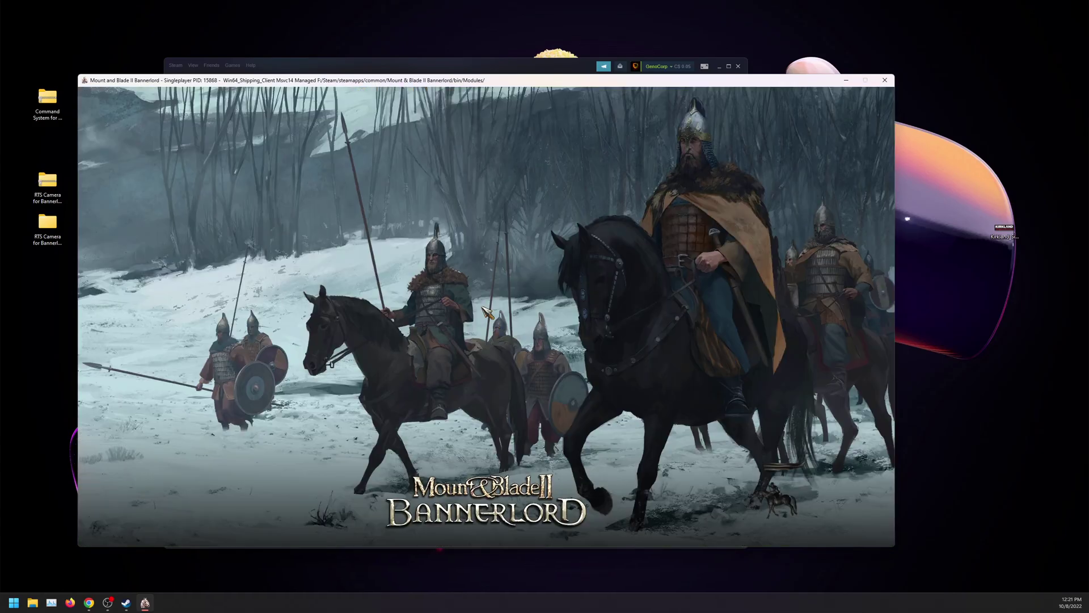